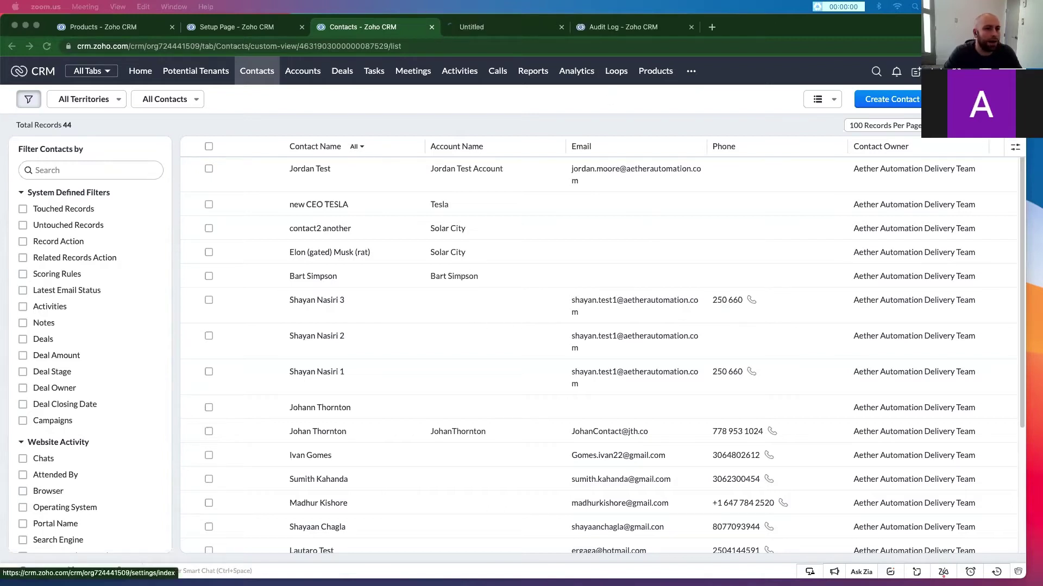
Switch the inactive Update Contact workflow rule to Active in Setup's Workflow Rules list
left_click(518, 26)
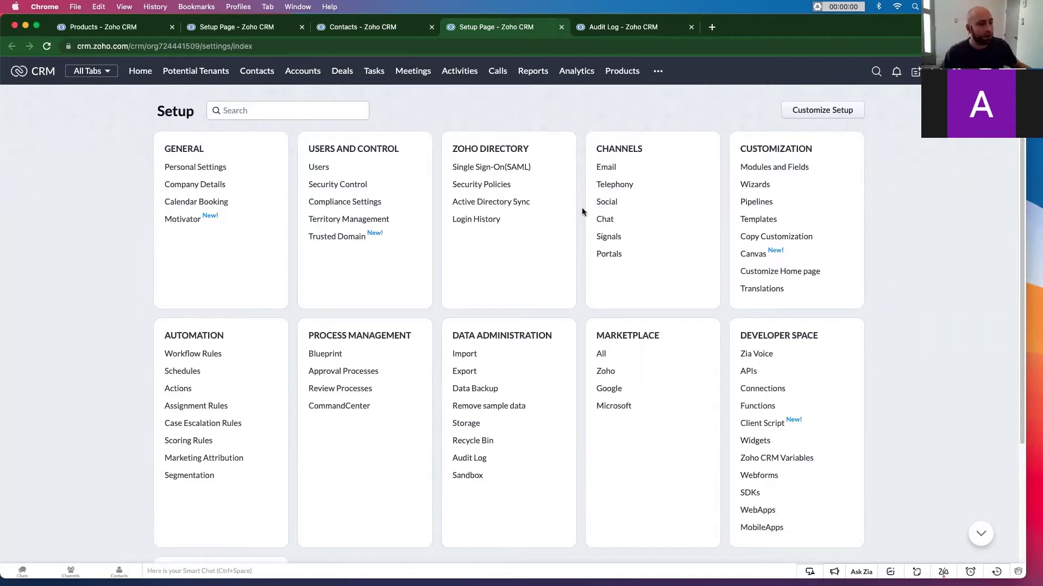
left_click(190, 355)
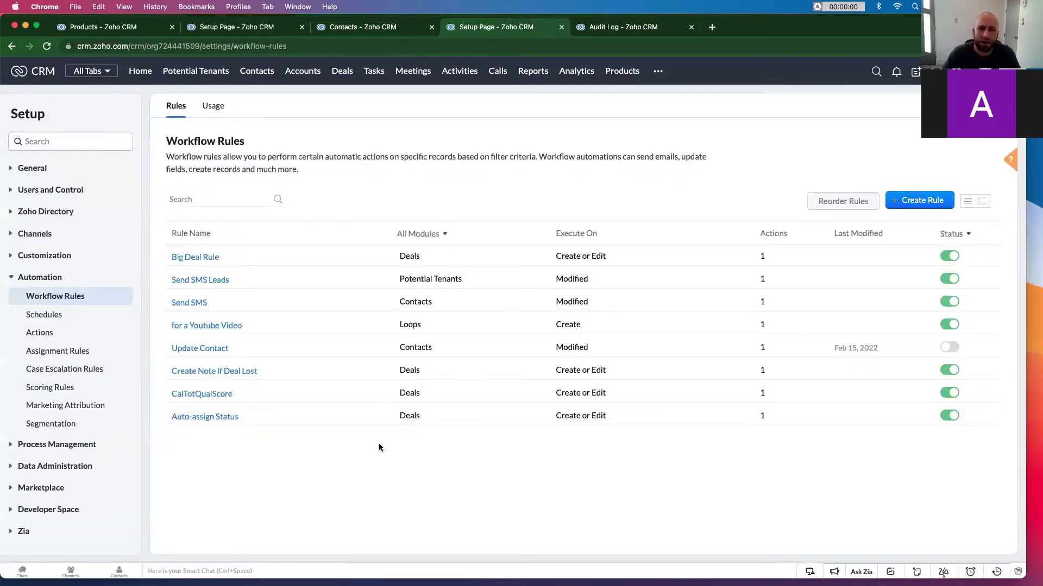
left_click(947, 348)
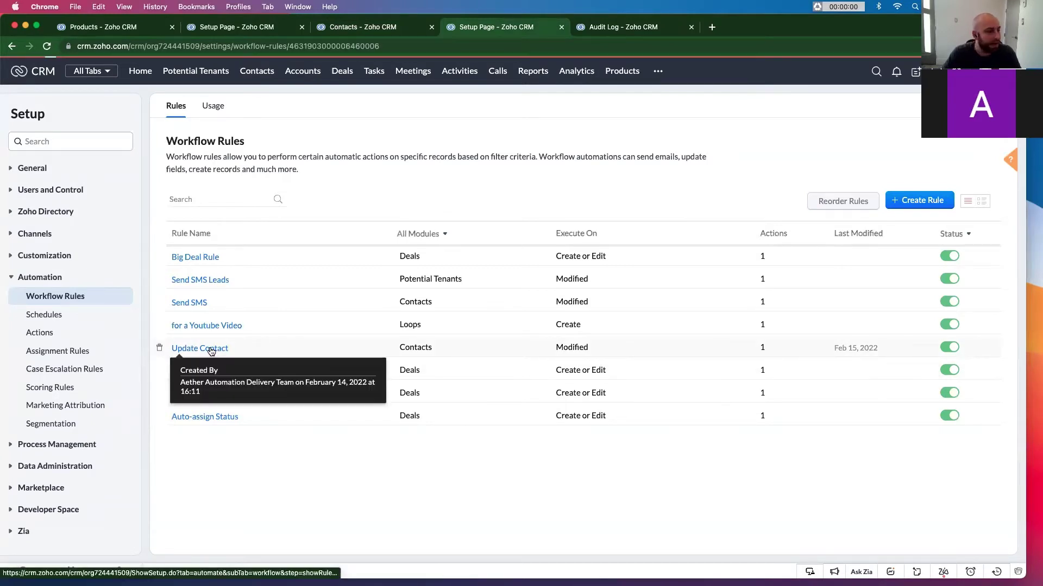
left_click(211, 349)
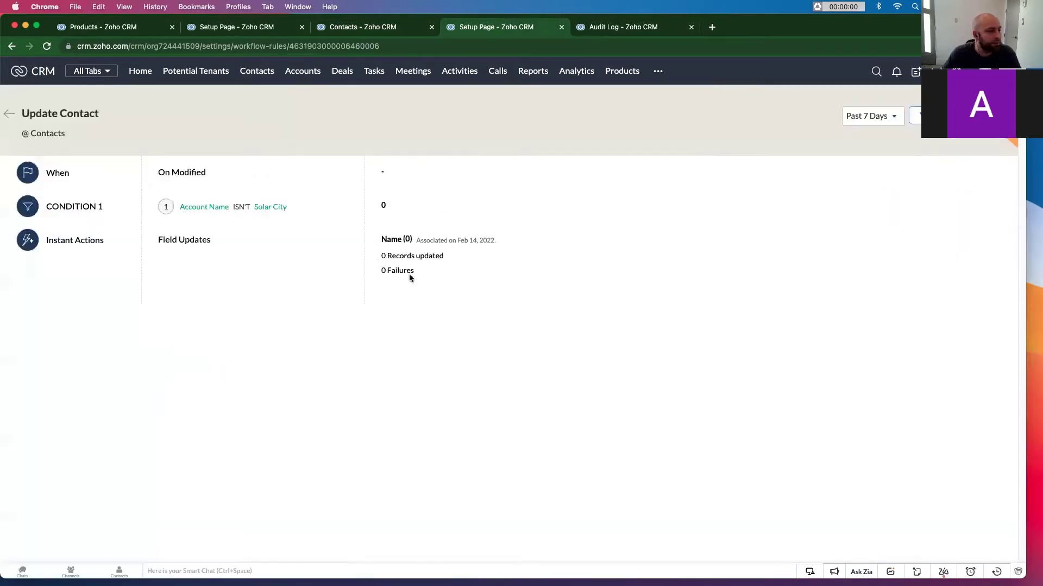
left_click_drag(378, 271, 424, 271)
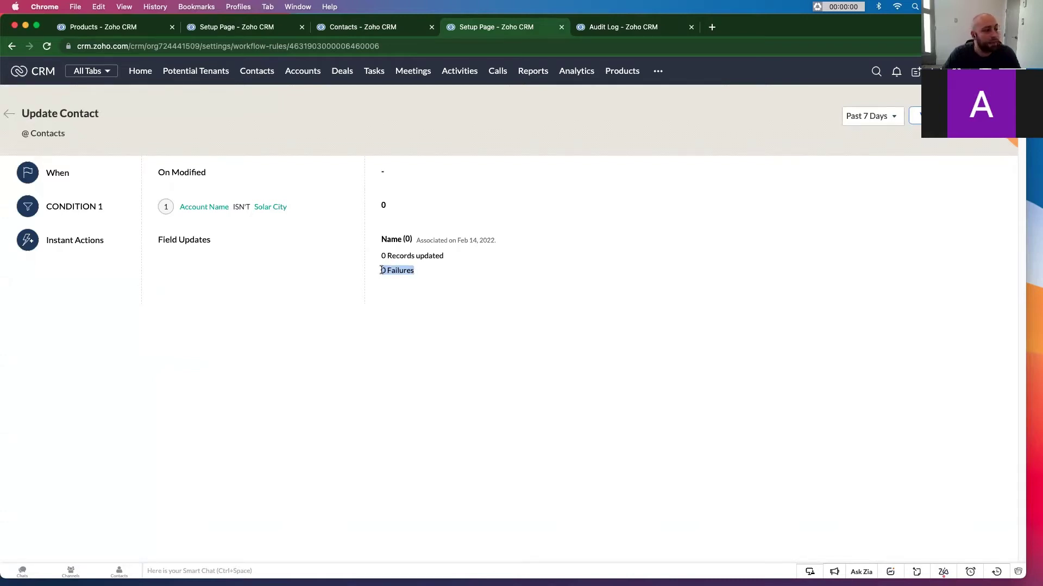
left_click(9, 114)
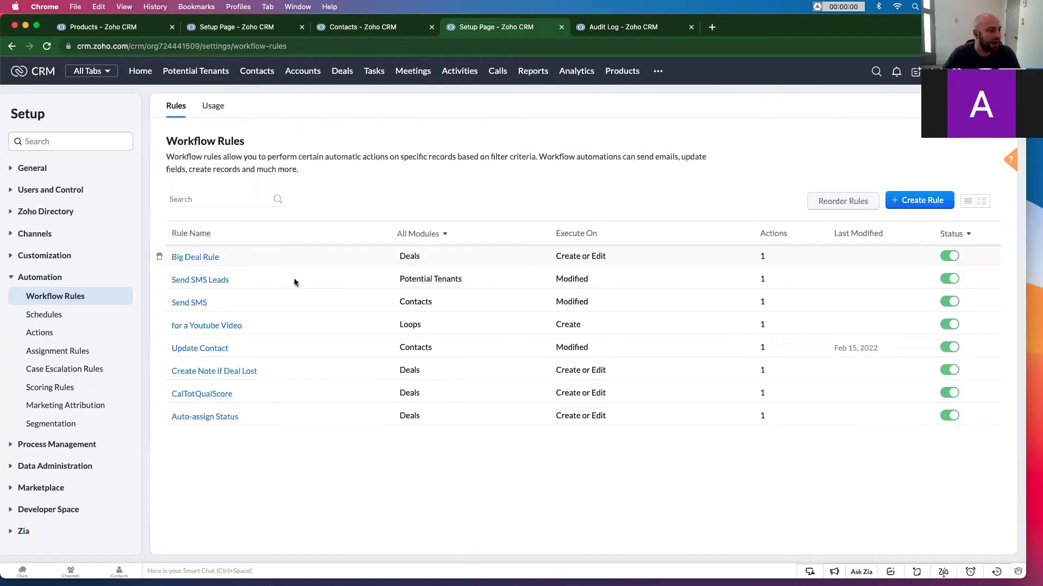
left_click(204, 253)
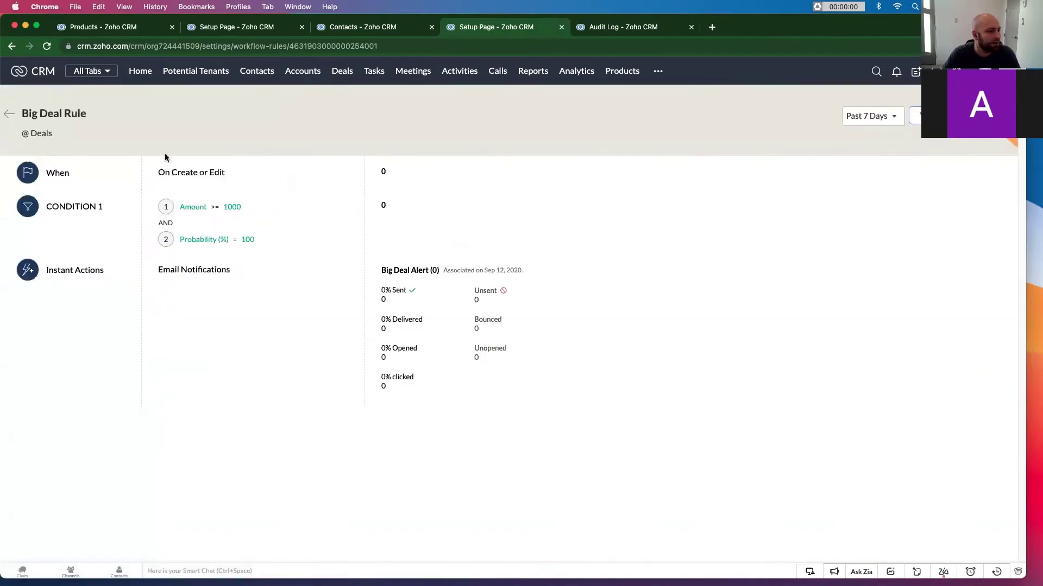
left_click(9, 115)
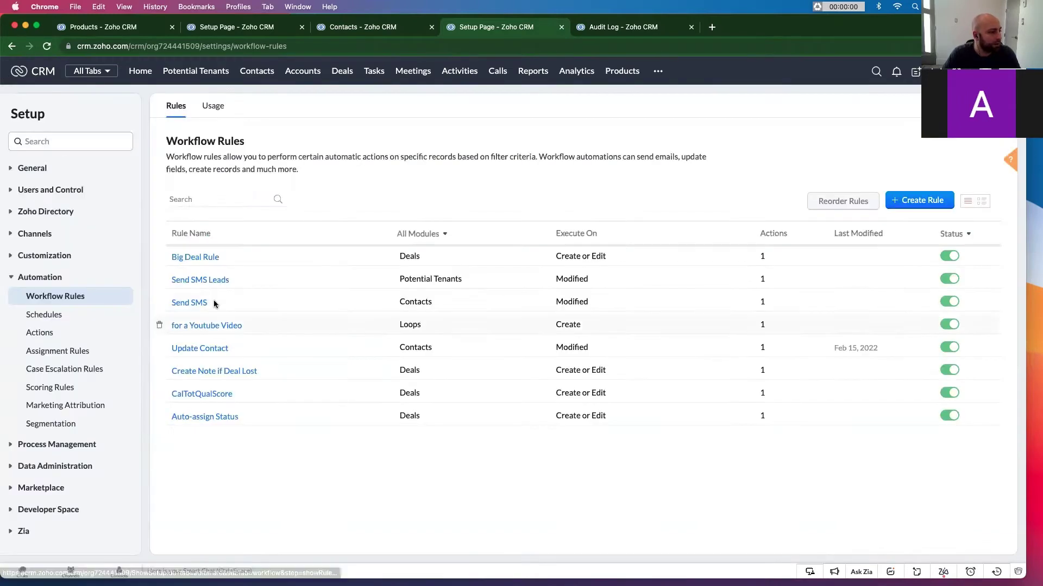
left_click(234, 283)
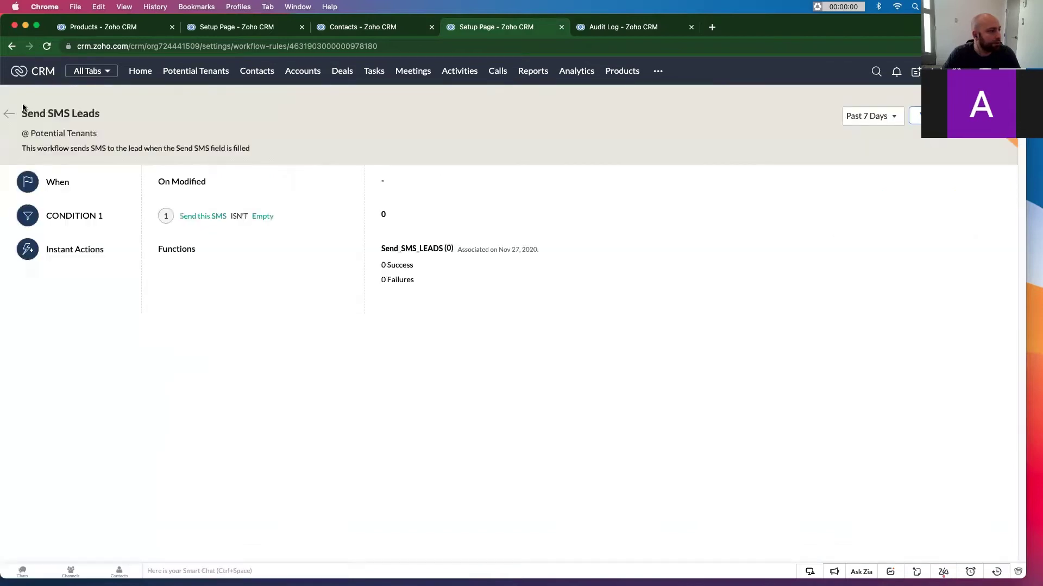
left_click(8, 115)
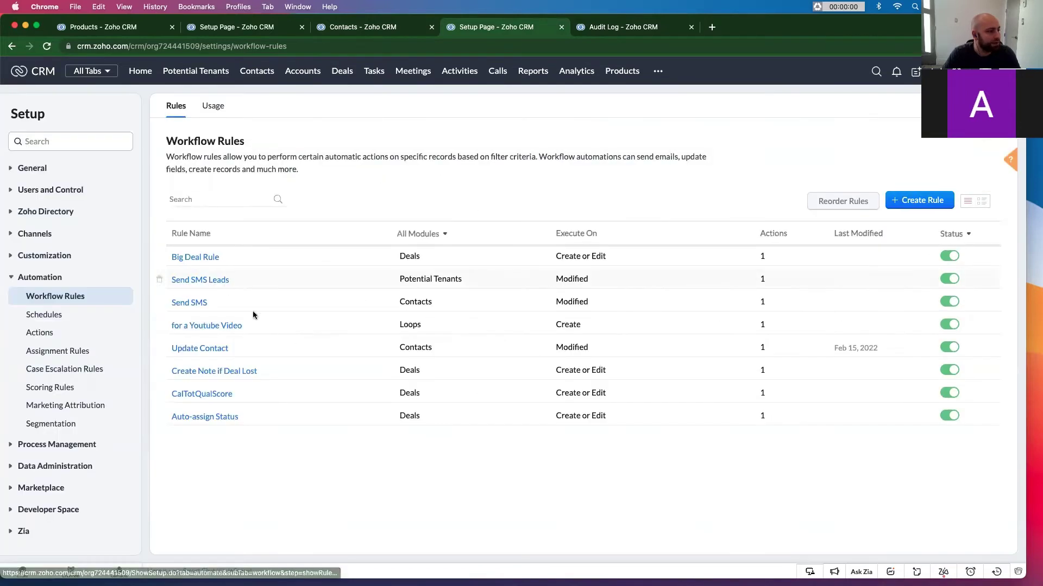
left_click(202, 302)
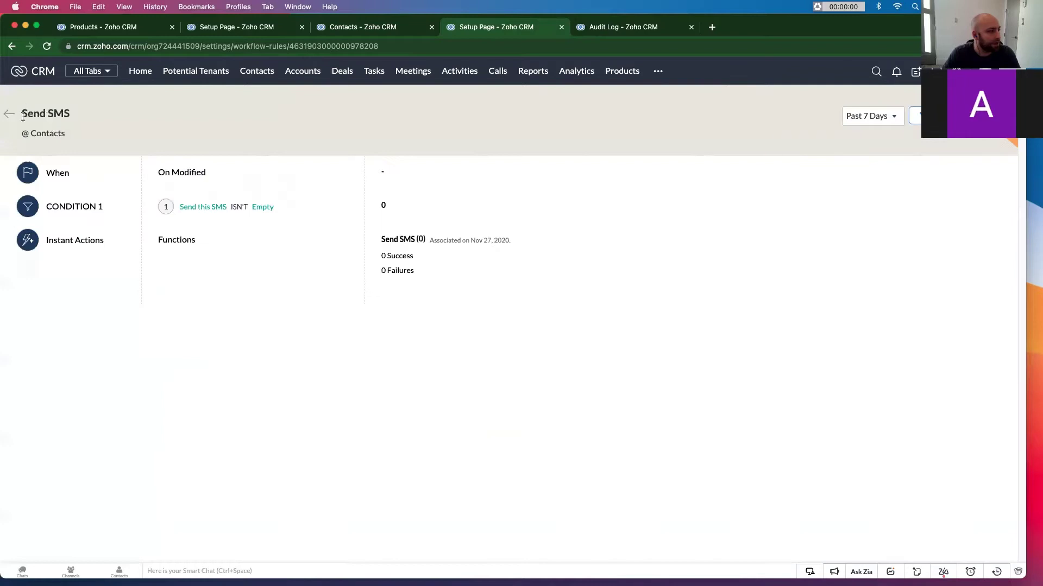
left_click(895, 121)
left_click(868, 186)
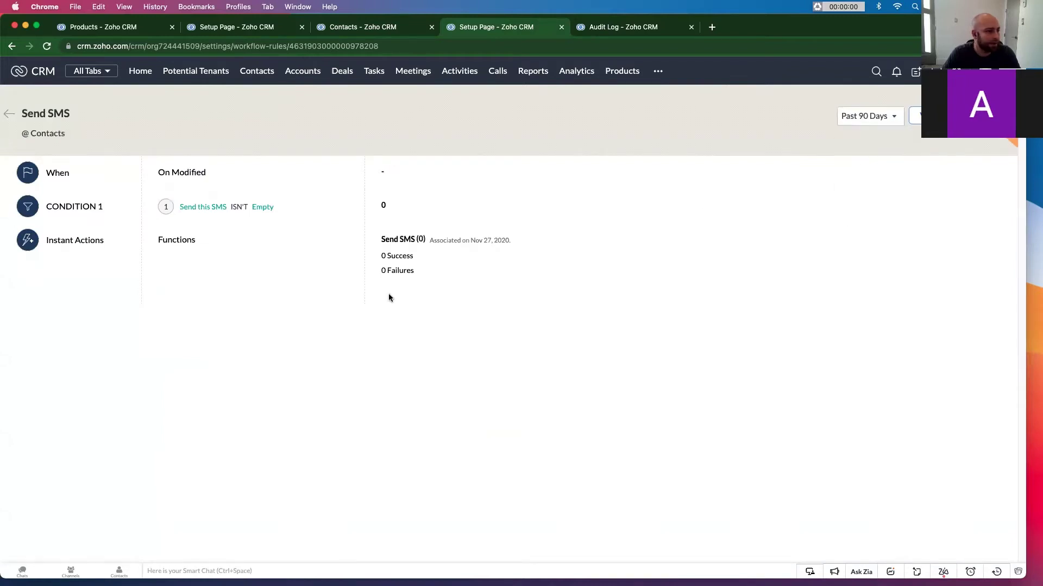
left_click(8, 115)
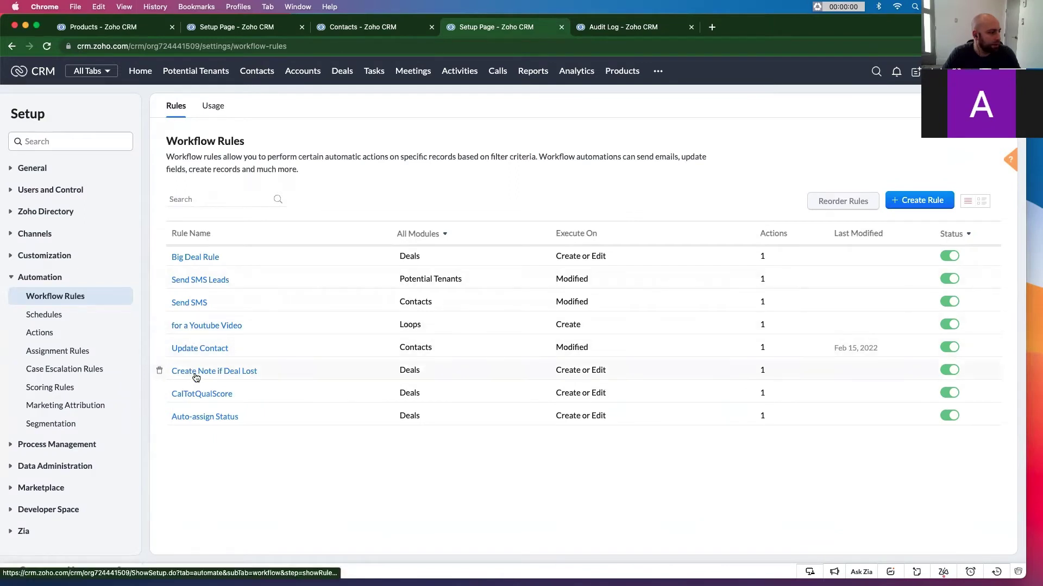
left_click(190, 327)
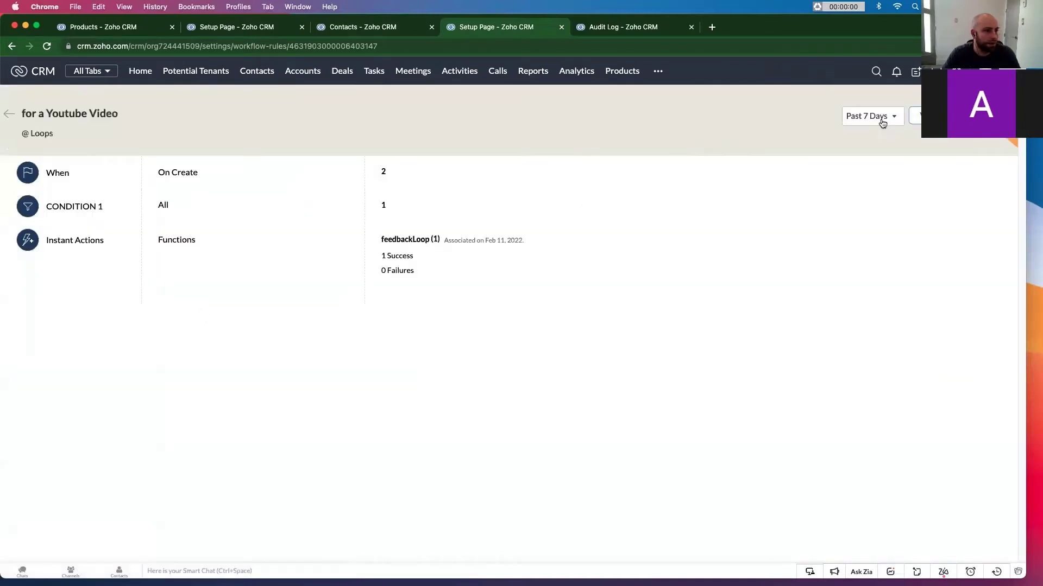
left_click(883, 124)
left_click(870, 210)
left_click(872, 115)
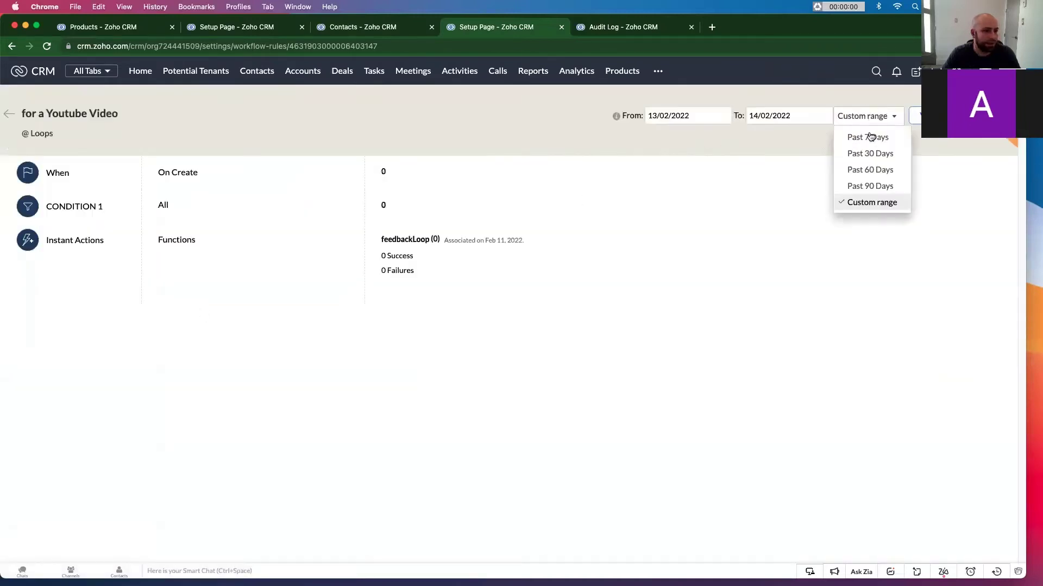
left_click(873, 185)
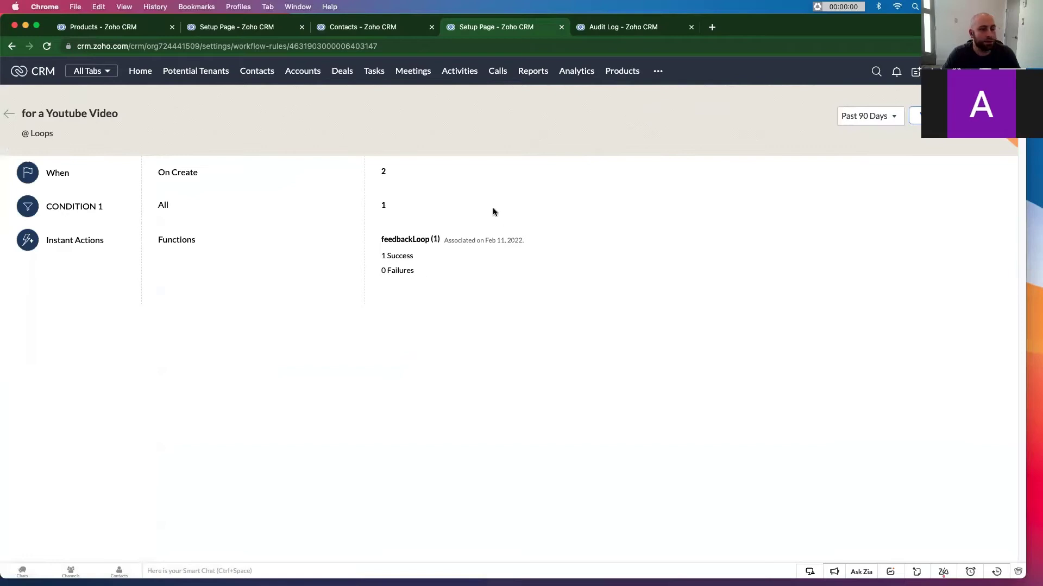
left_click(9, 113)
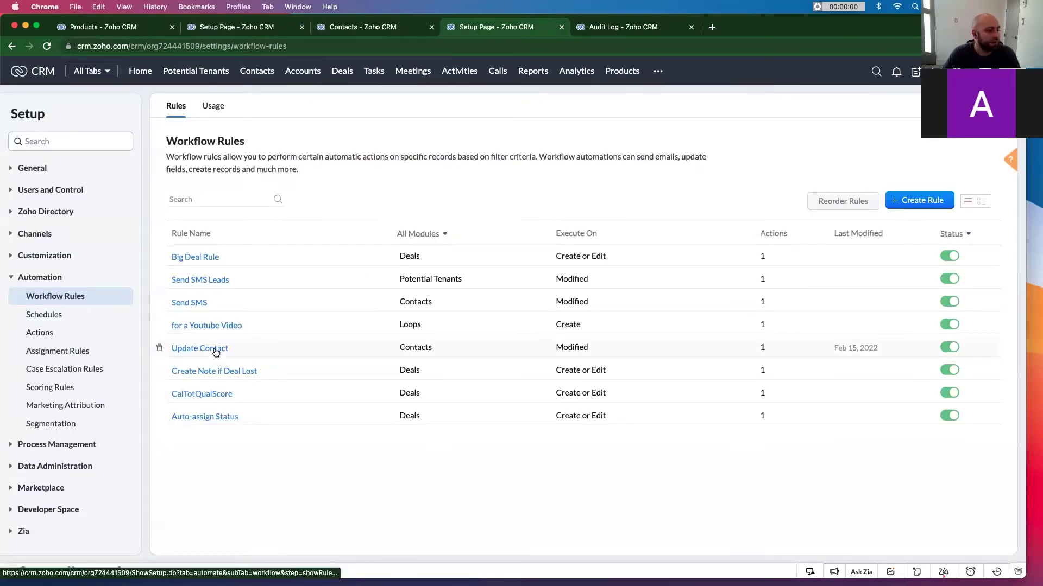
Open the Update Contact rule in the editor and inspect its Account Name trigger wording
left_click(214, 349)
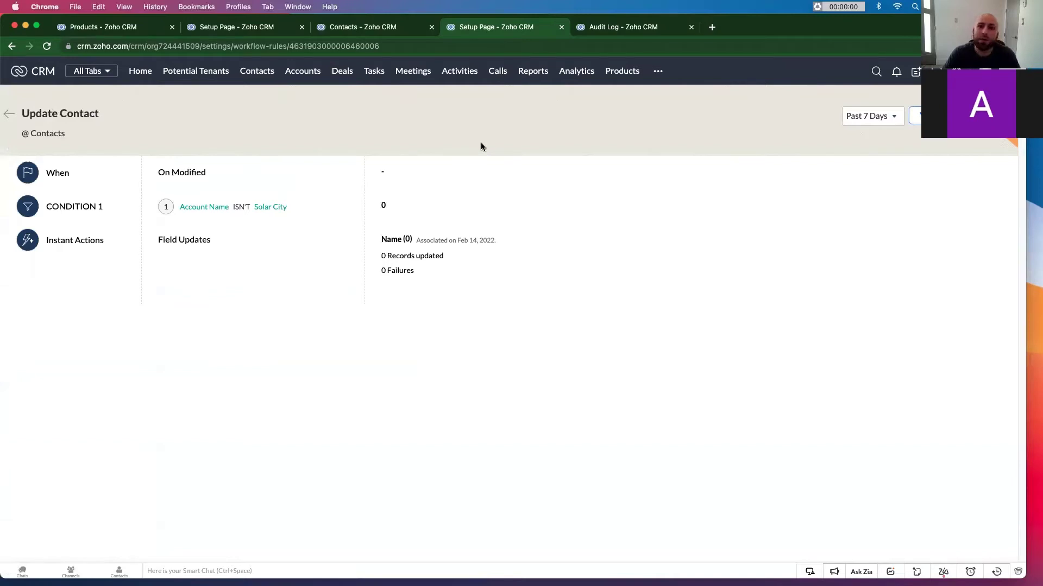
left_click(915, 116)
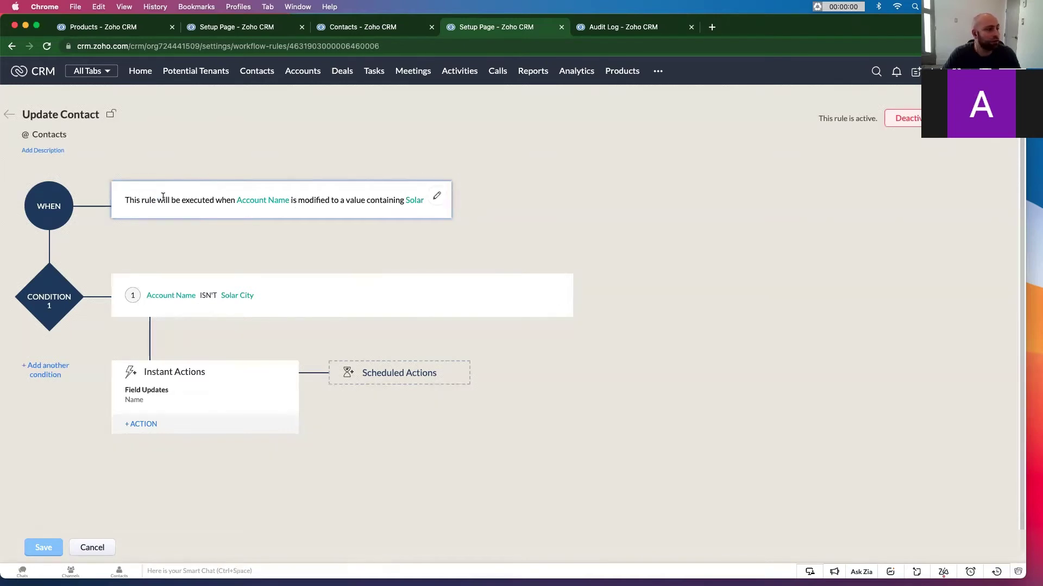
left_click_drag(143, 200, 217, 196)
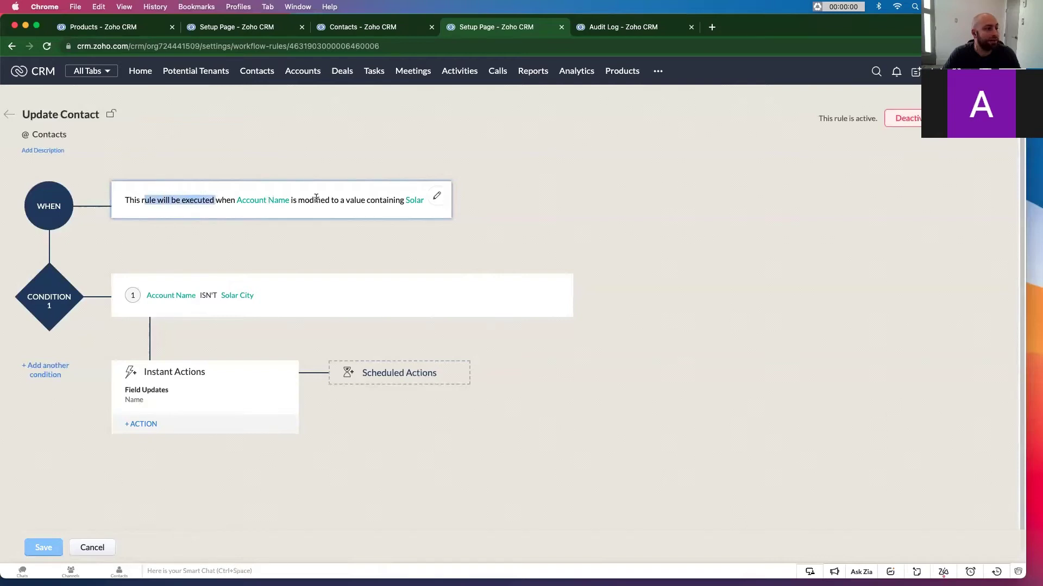
double_click(373, 199)
left_click(285, 300)
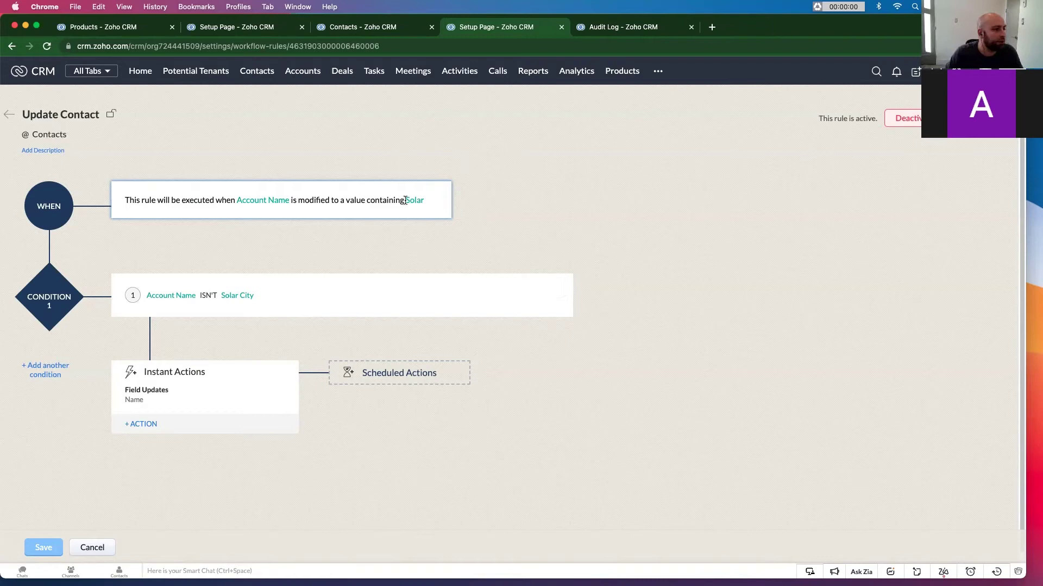
Change the Account Name trigger from 'a value containing' to 'any value'
left_click(441, 200)
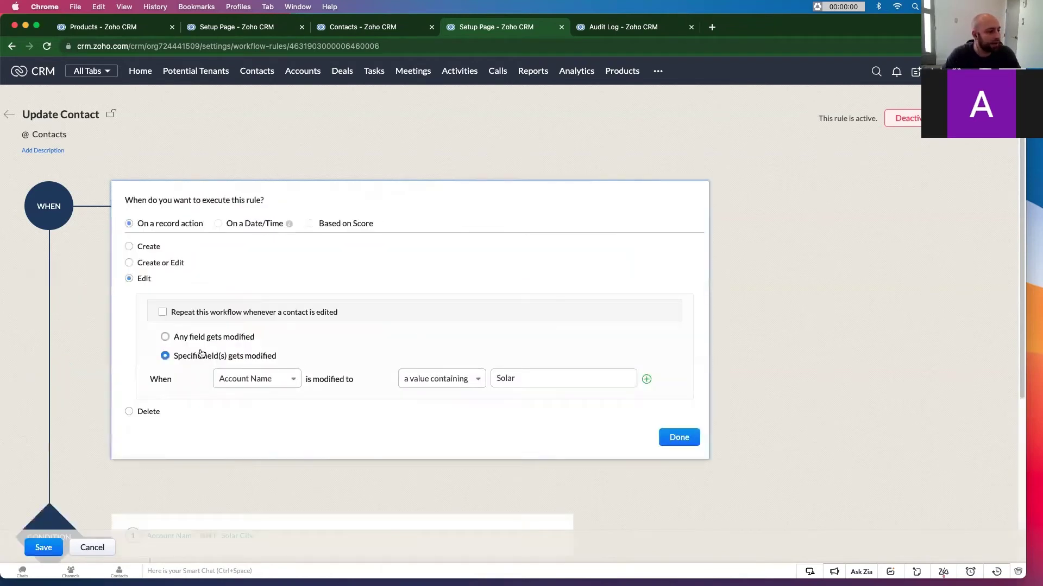
left_click(455, 386)
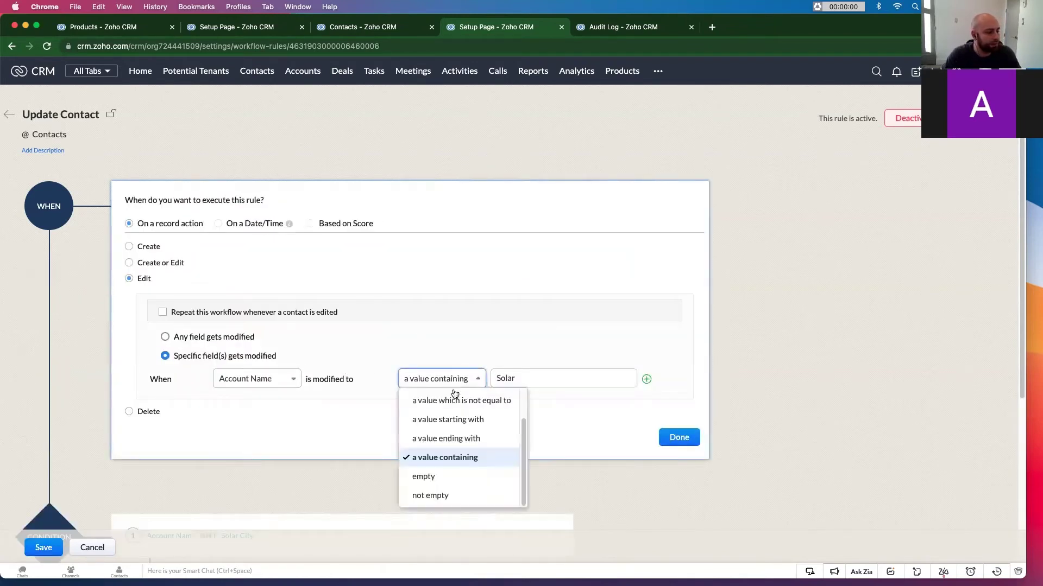
scroll(463, 429, "up", 3)
left_click(448, 401)
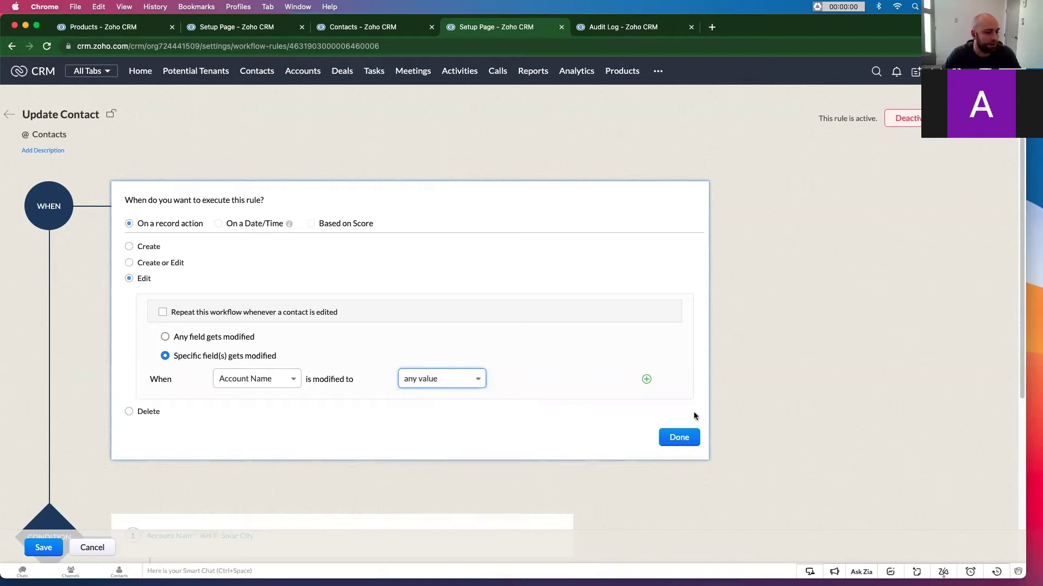
left_click(685, 438)
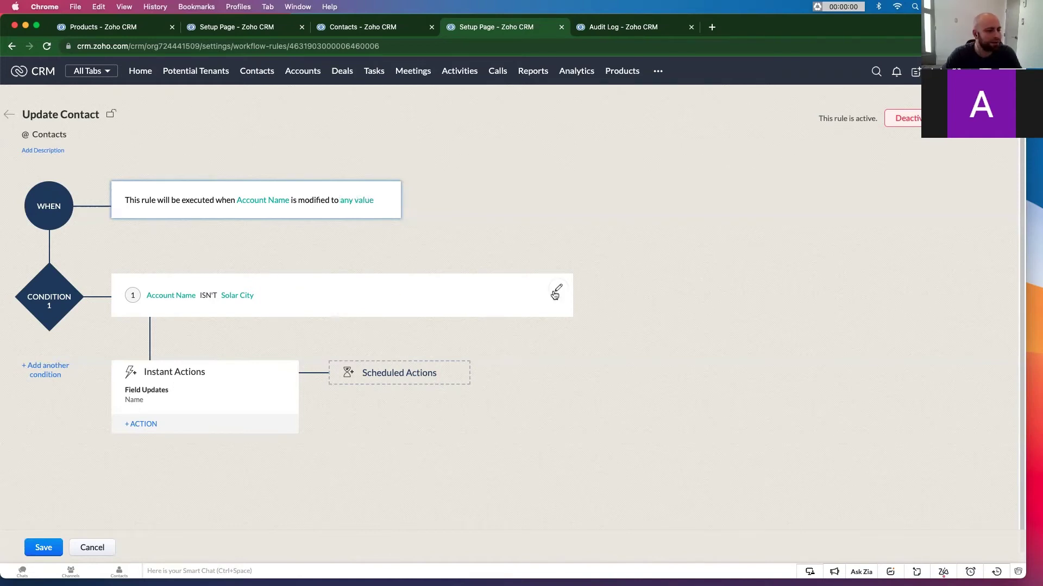
Rework the rule condition so Account Name contains 'solar'
left_click(556, 292)
double_click(327, 335)
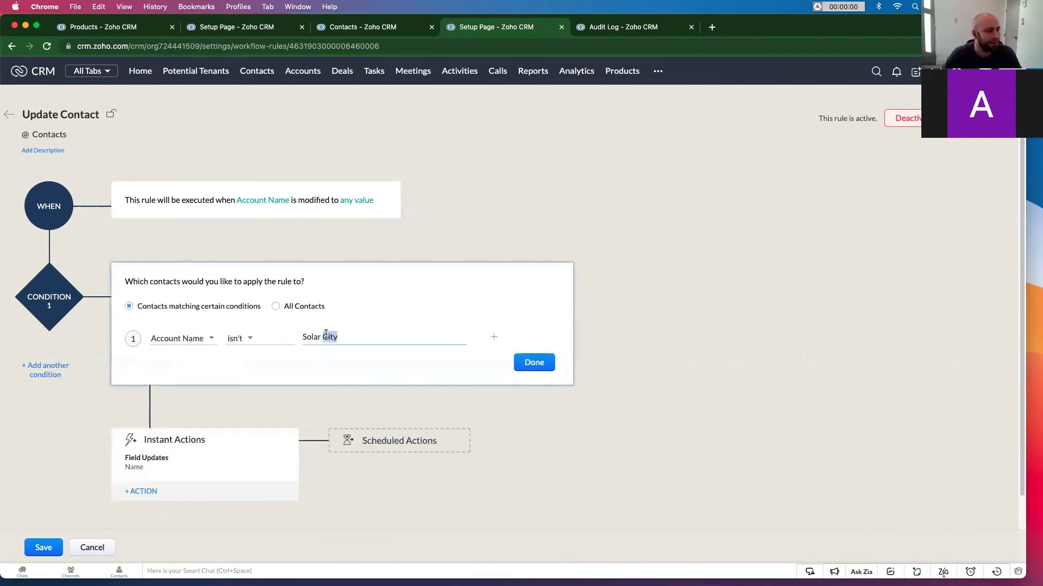
left_click(337, 335)
left_click_drag(338, 337, 303, 337)
left_click(338, 336)
left_click(253, 339)
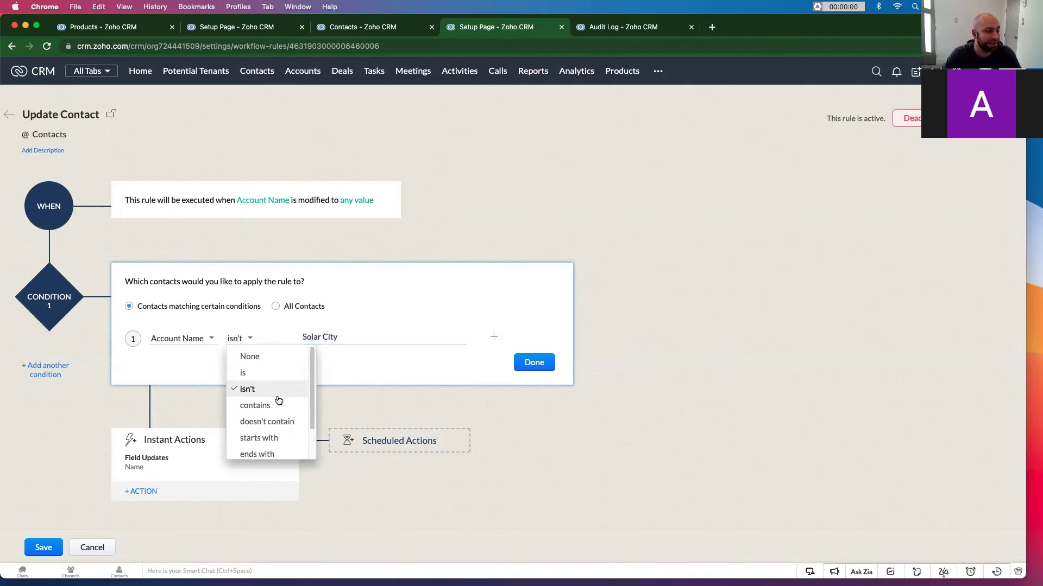
scroll(274, 400, "down", 2)
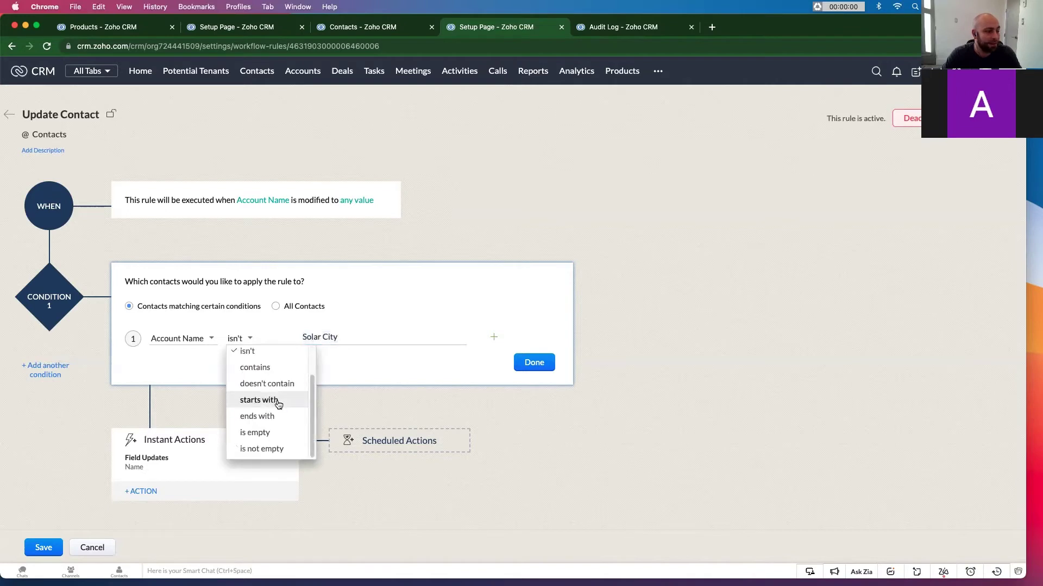
left_click(261, 367)
left_click(340, 338)
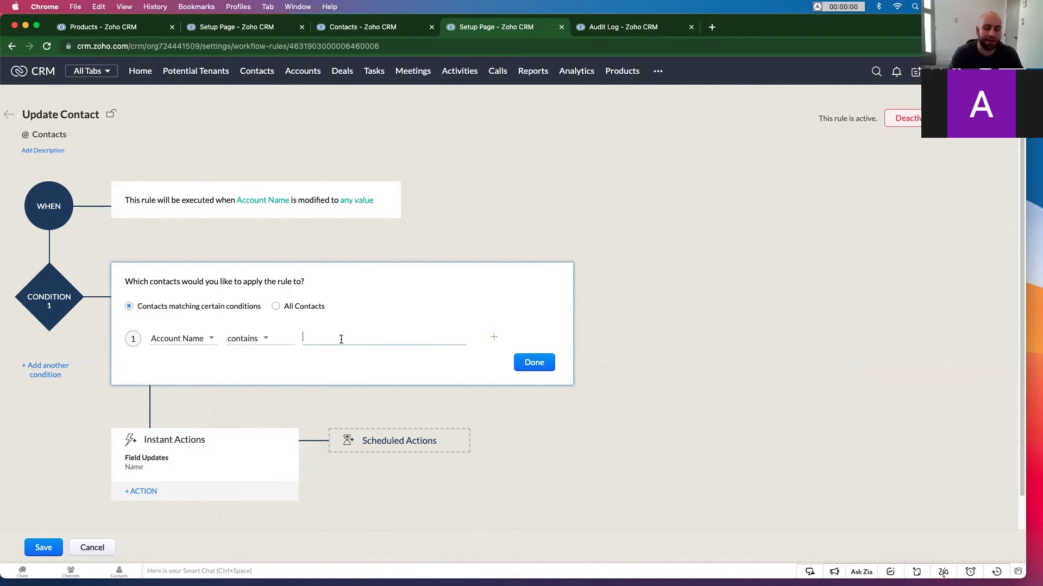
type("Solar")
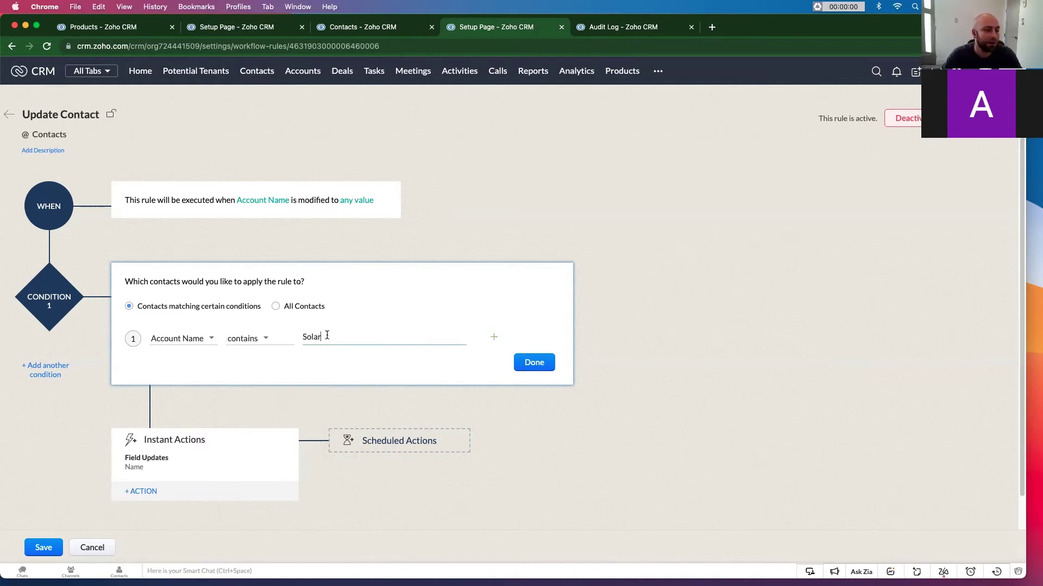
double_click(317, 337)
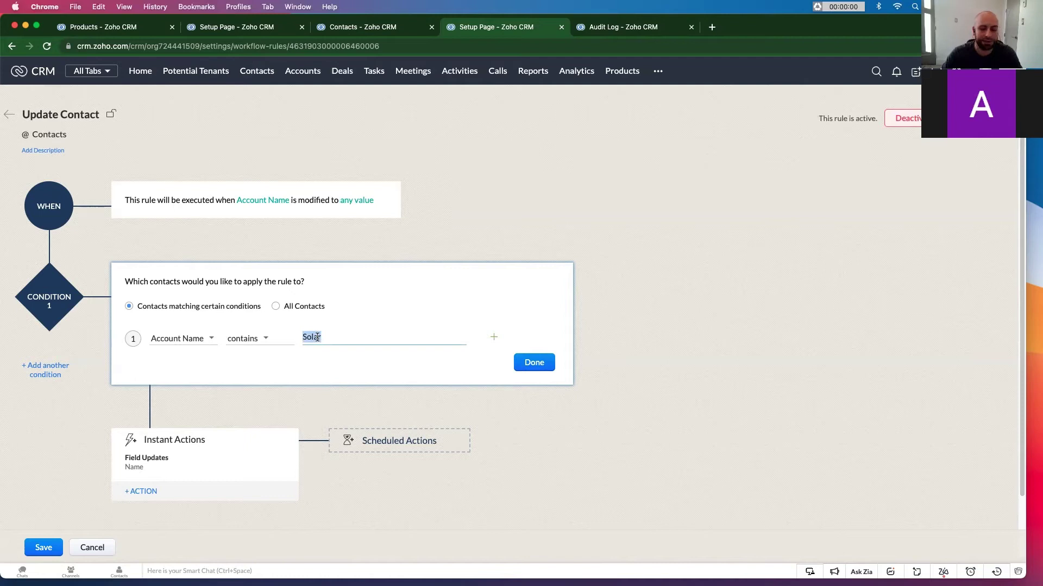
type("solar")
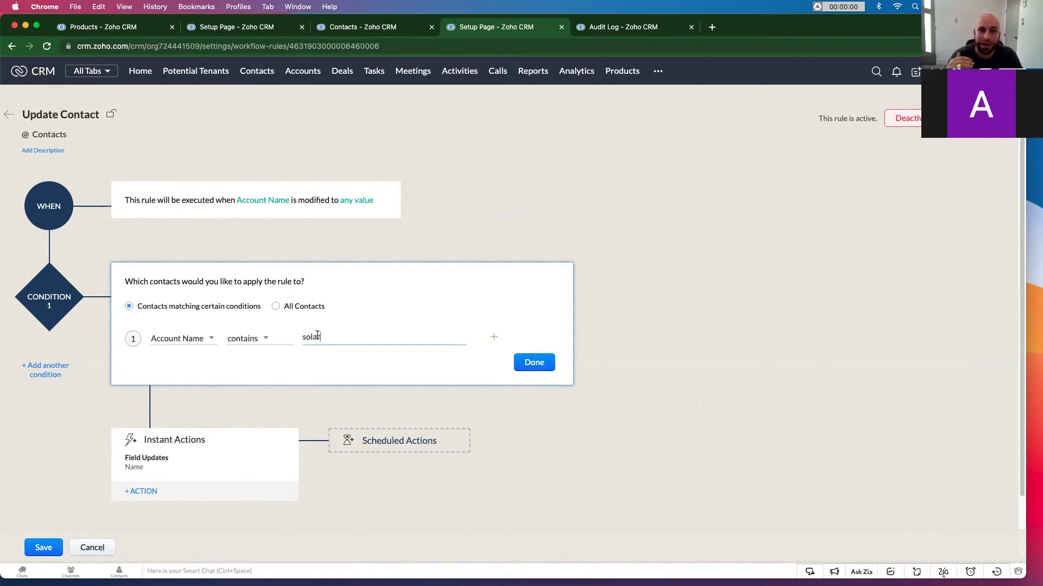
Switch the rule to apply to all contacts and confirm the criteria change
left_click(276, 307)
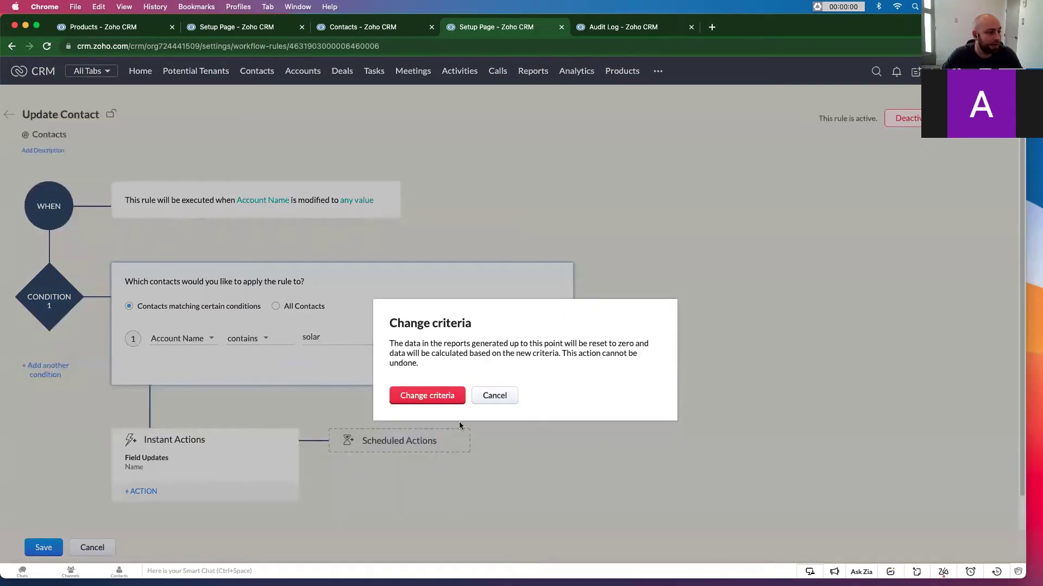
left_click(427, 397)
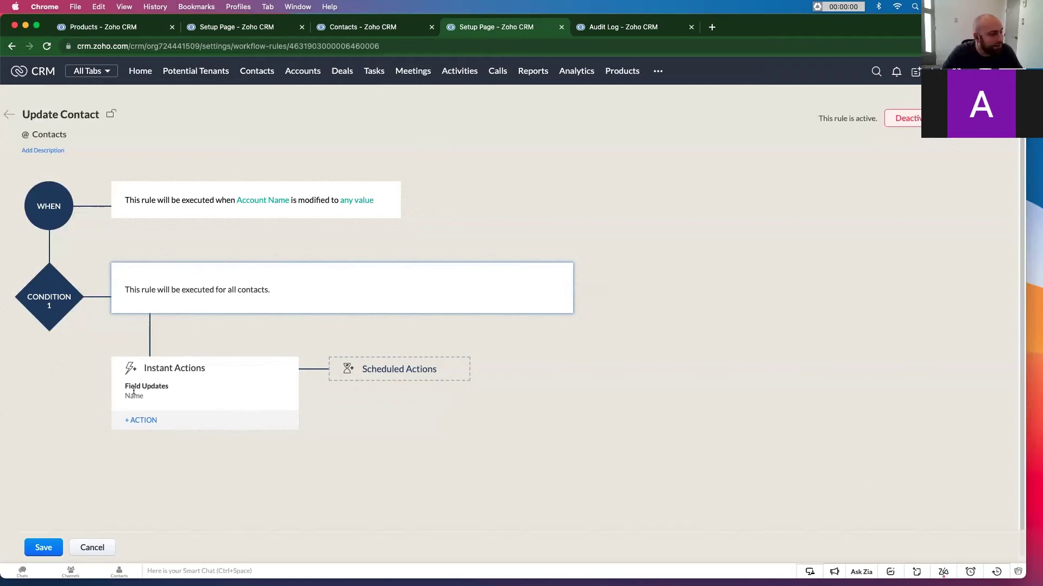
mouse_move(140, 402)
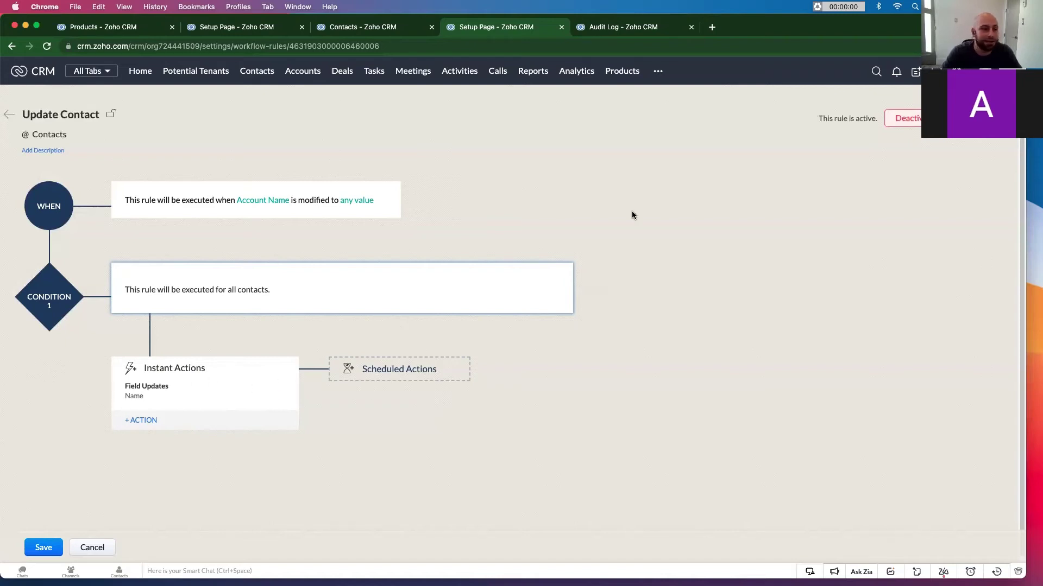
Save the edited rule and reopen Update Contact from the Workflow Rules list
left_click(39, 549)
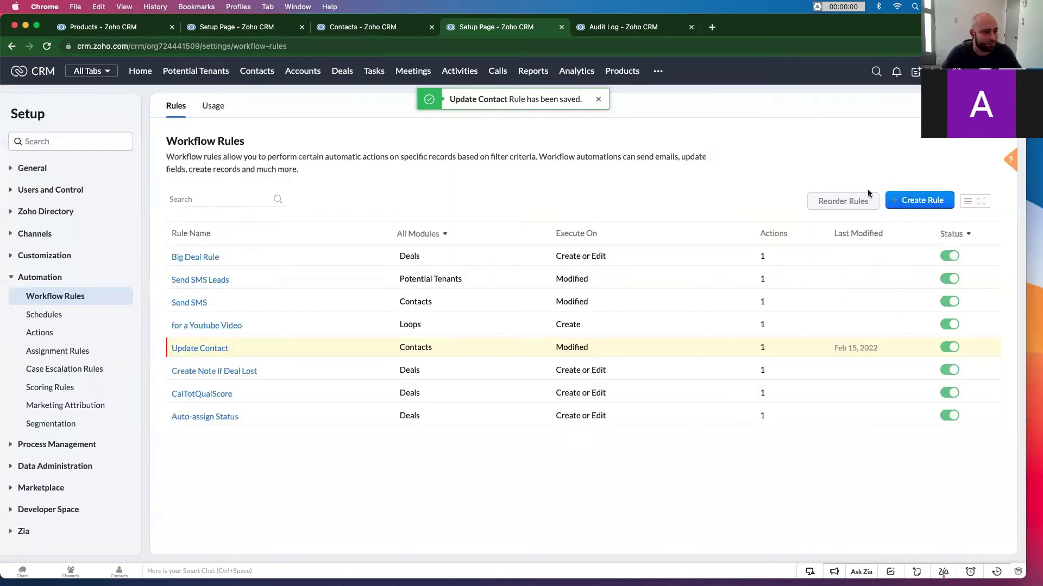
left_click(208, 348)
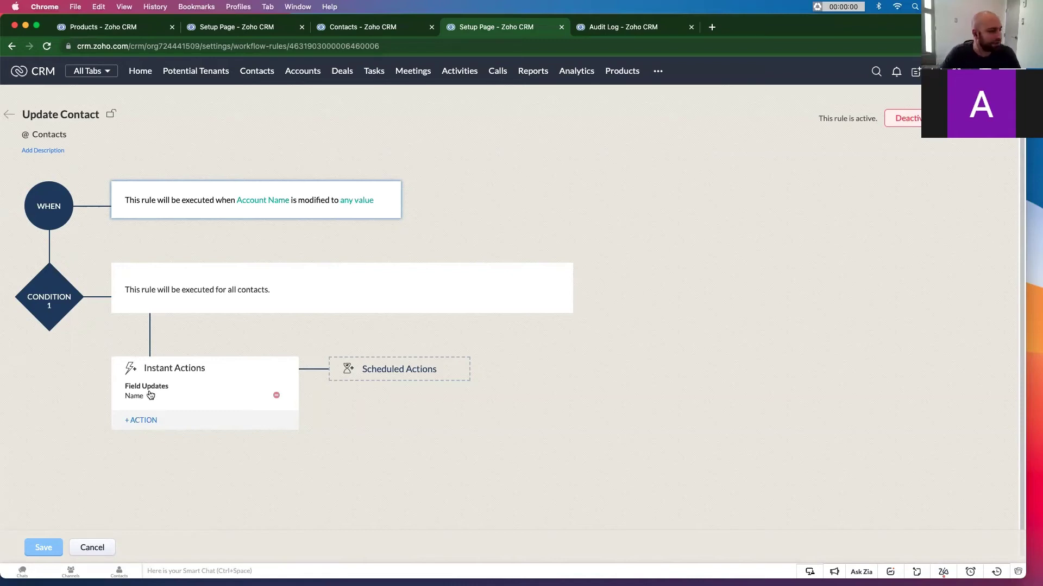
Remove the Name field update and add a Function as the new instant action
left_click(139, 397)
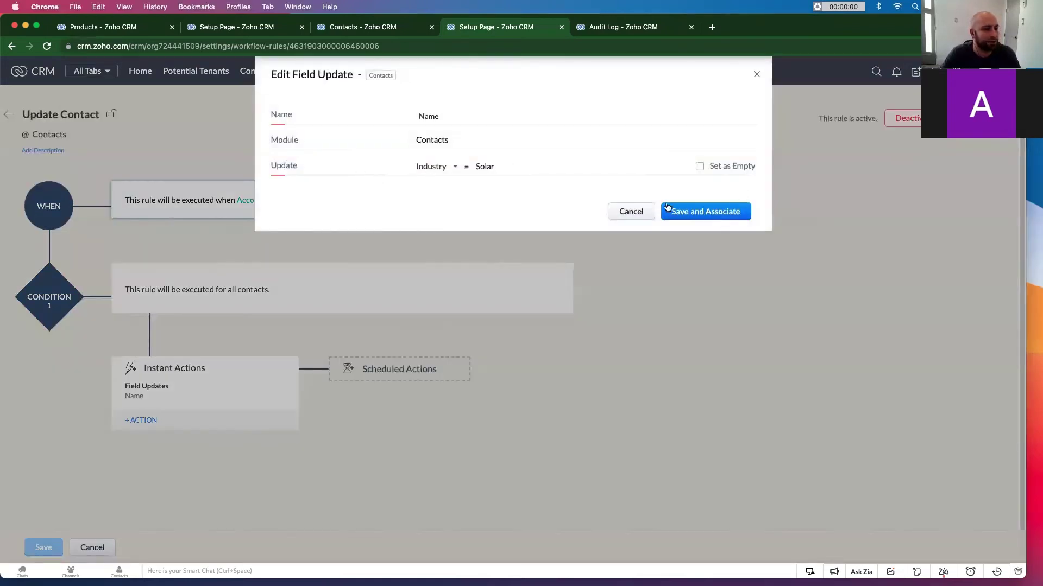
left_click(635, 212)
mouse_move(274, 395)
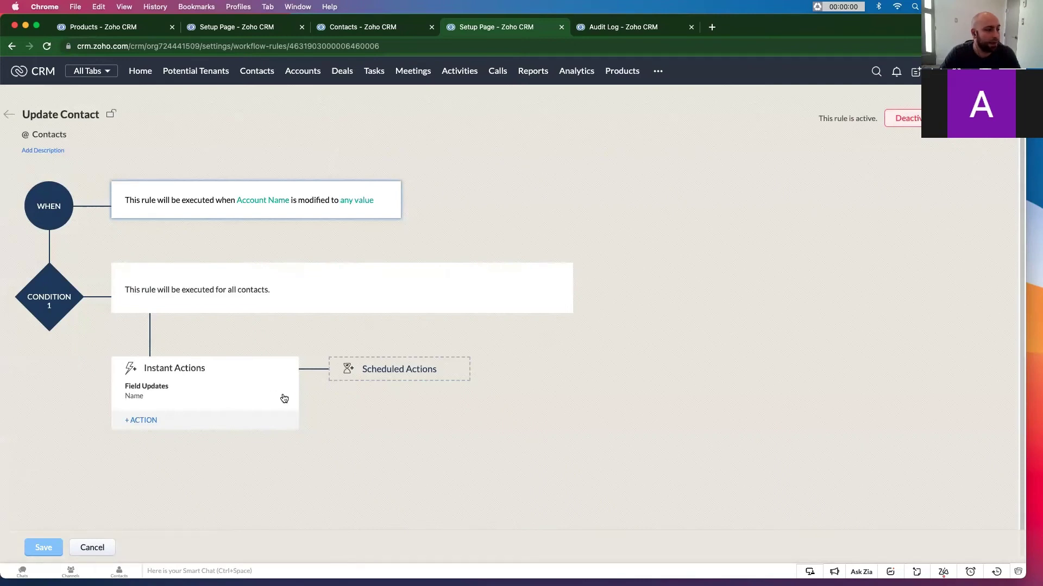
left_click(277, 397)
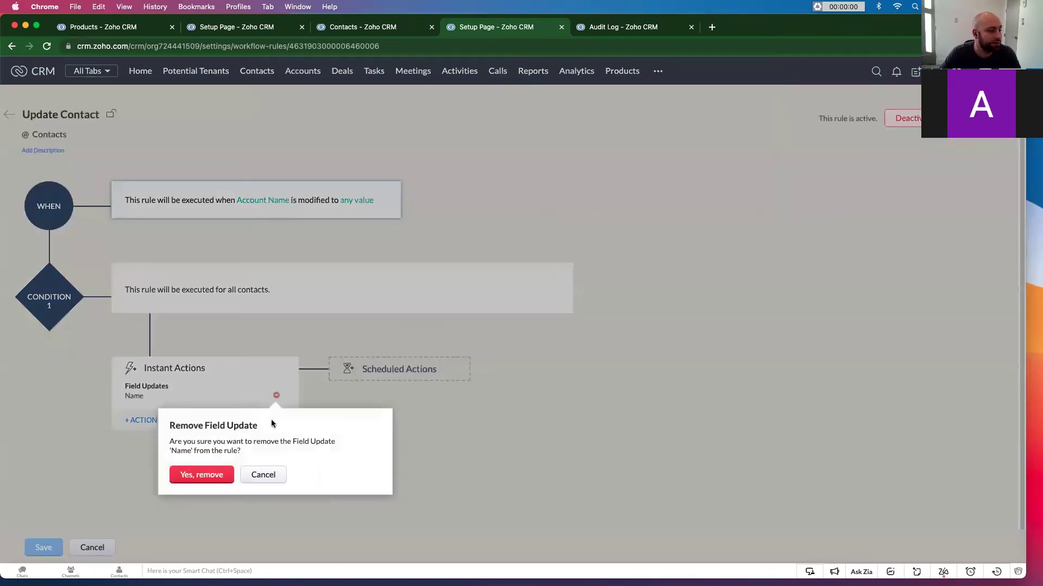
left_click(199, 478)
left_click(173, 380)
left_click(156, 495)
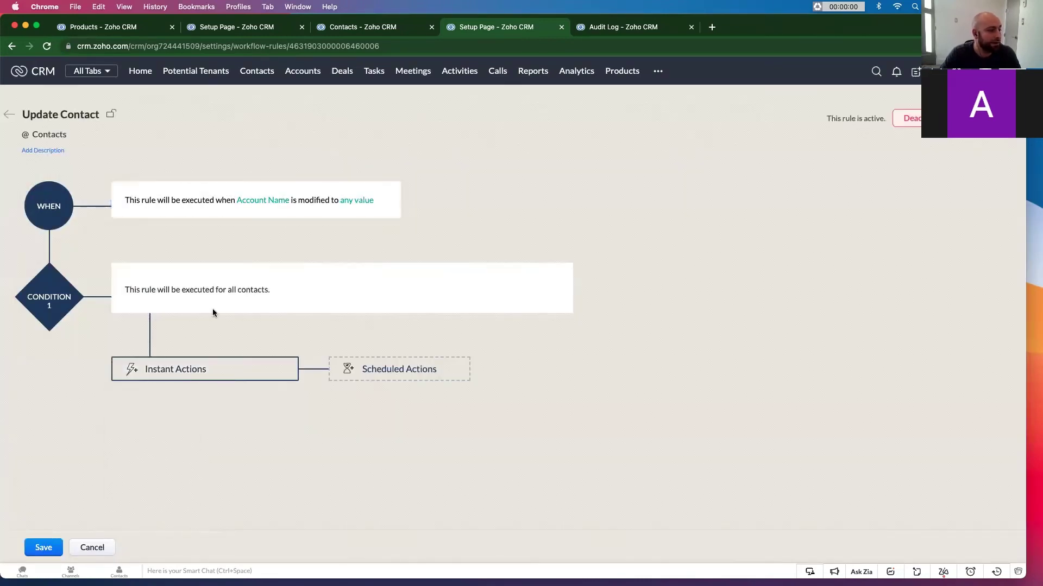
Write a new function named updateIndustrytoSolar, with the same display name
left_click(687, 114)
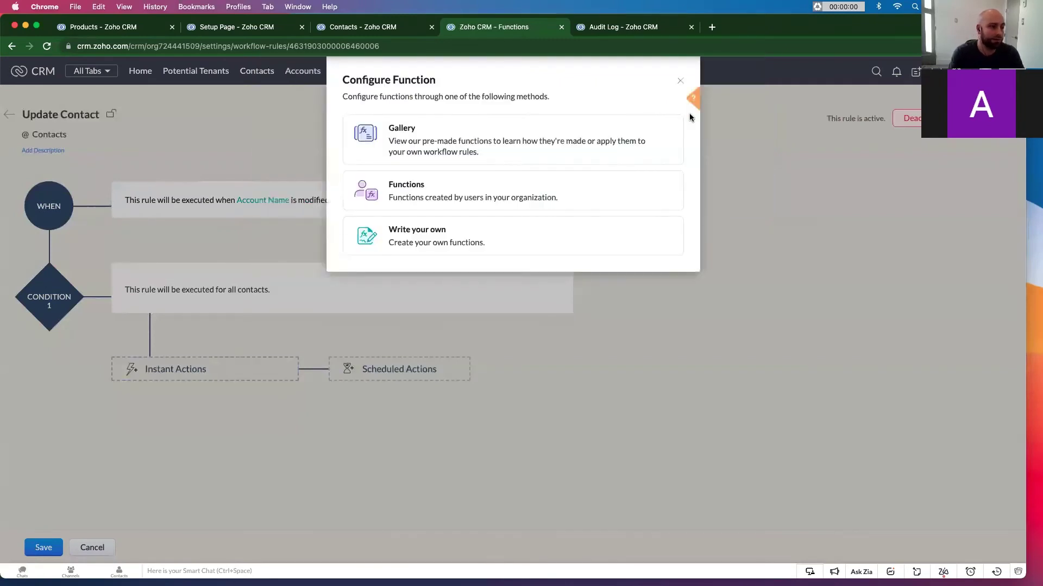
left_click(493, 231)
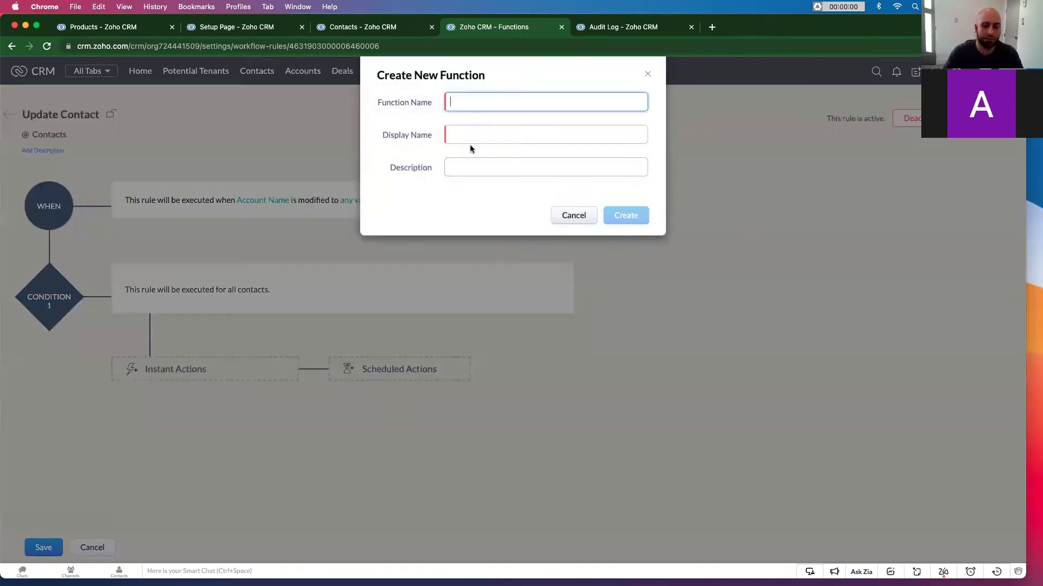
type("updateIndu")
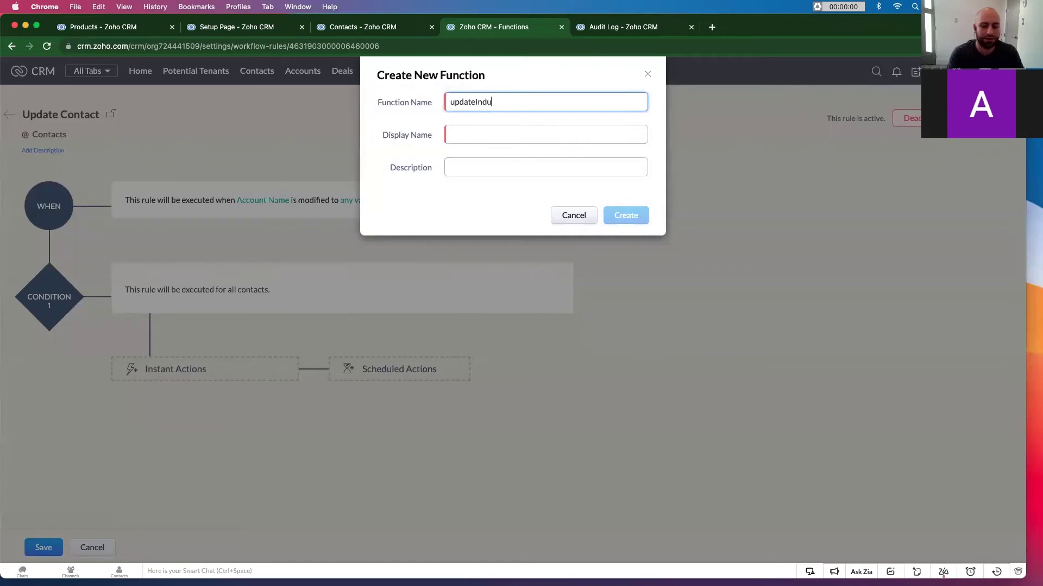
type("stryto")
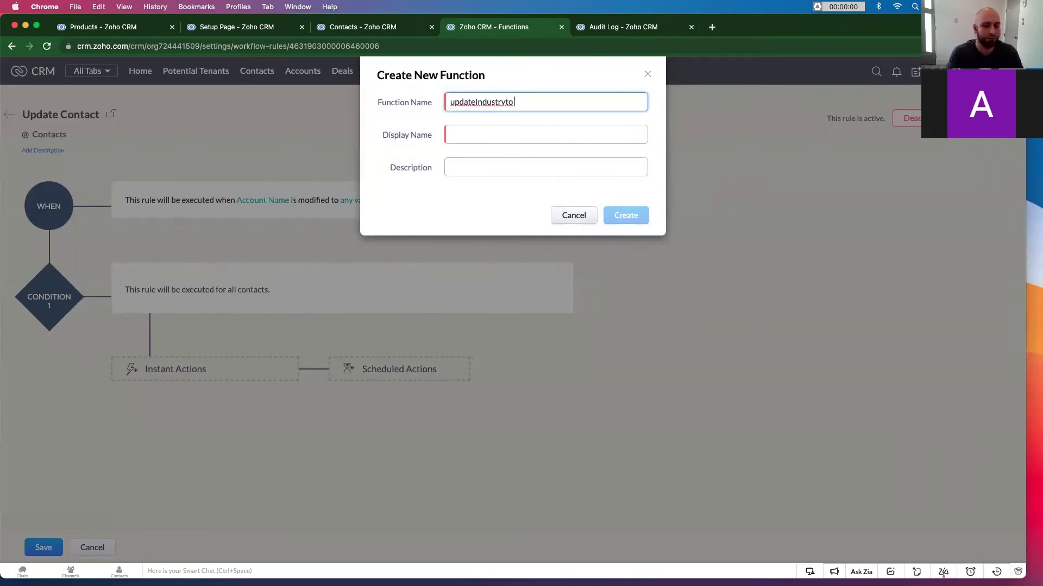
type(" Solar")
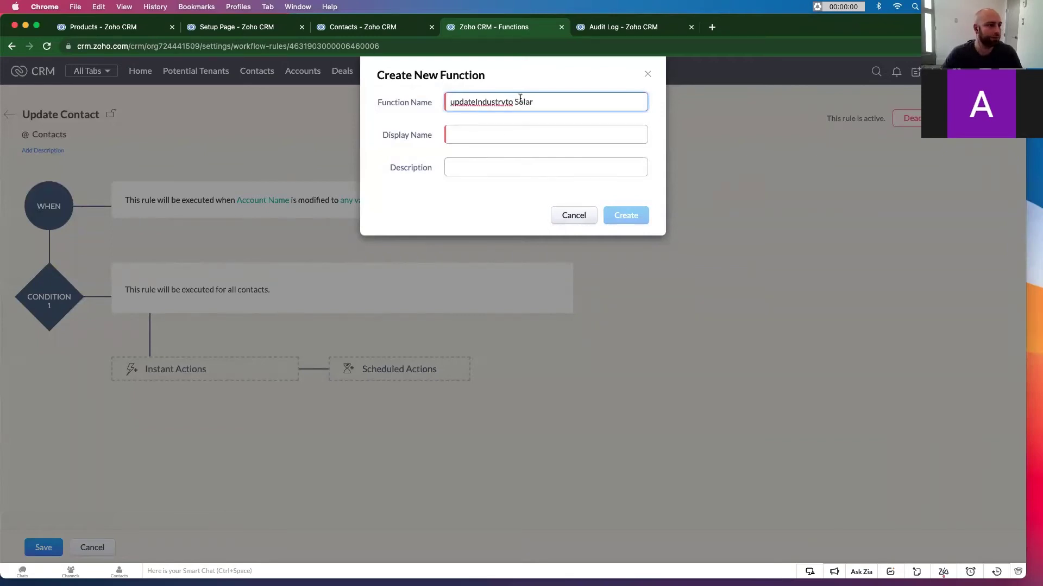
key("BackSpace")
key("super+a")
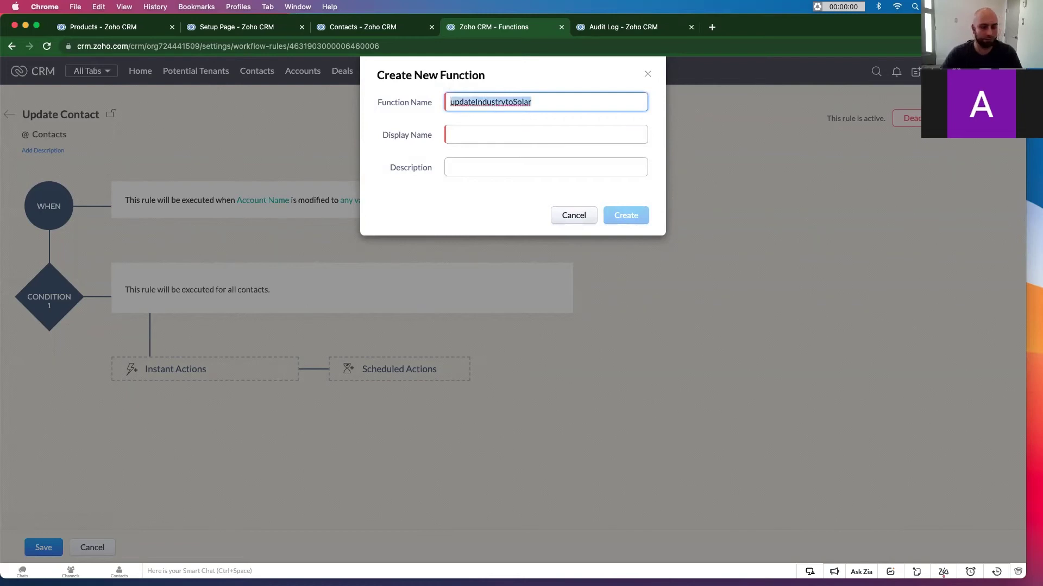
key("super+c")
key("Tab")
key("super+v")
left_click(607, 211)
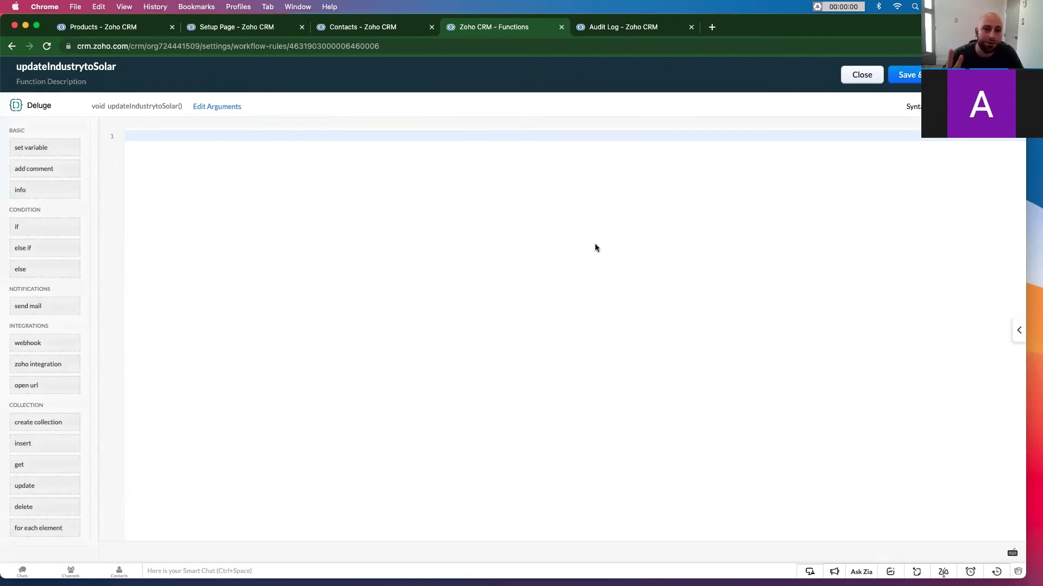
Add an argument with key id mapped to Contacts > Contact Id and save it
left_click(211, 108)
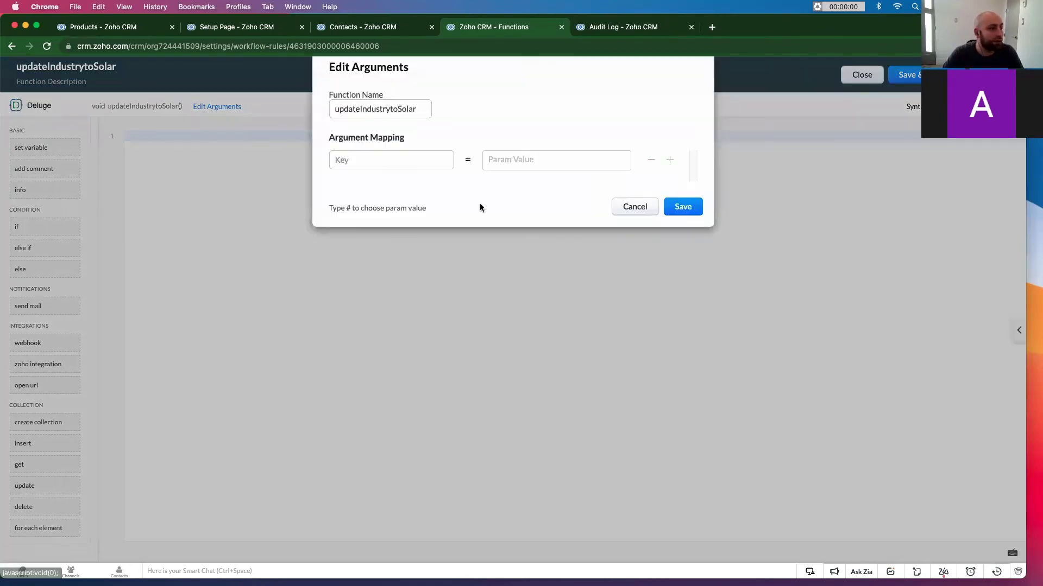
left_click(414, 168)
type("id")
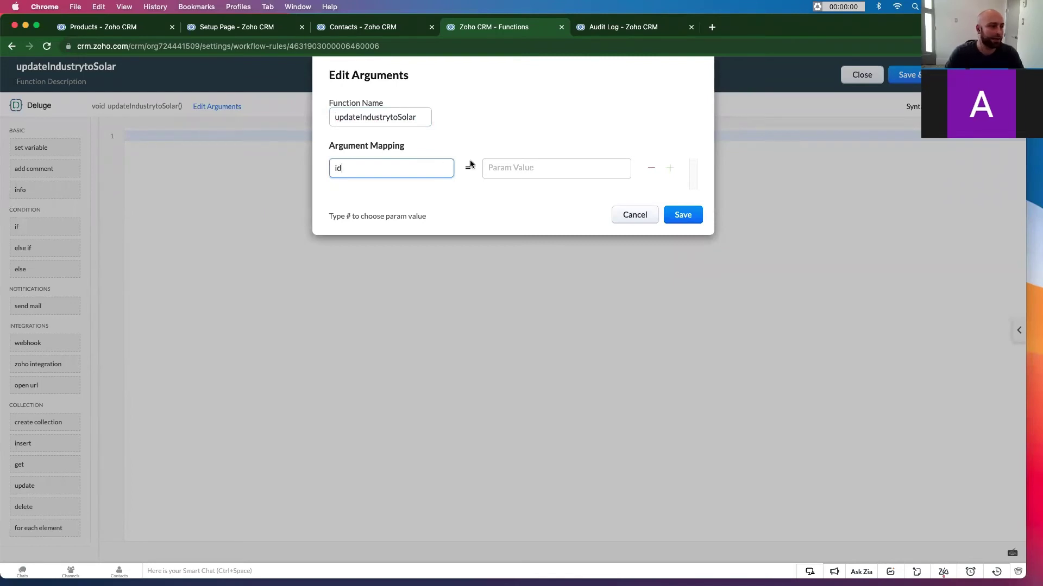
left_click(534, 163)
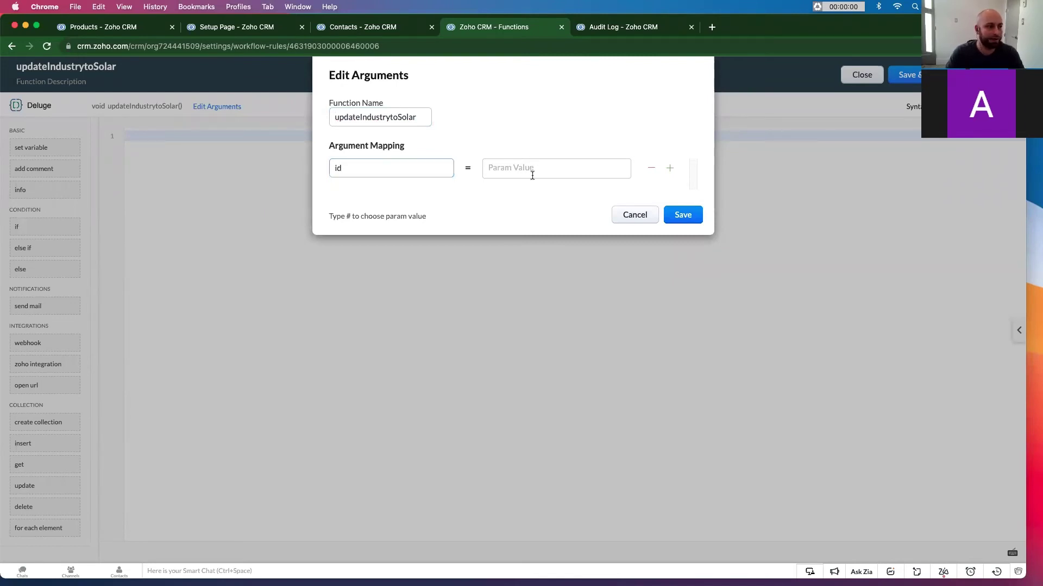
type("#")
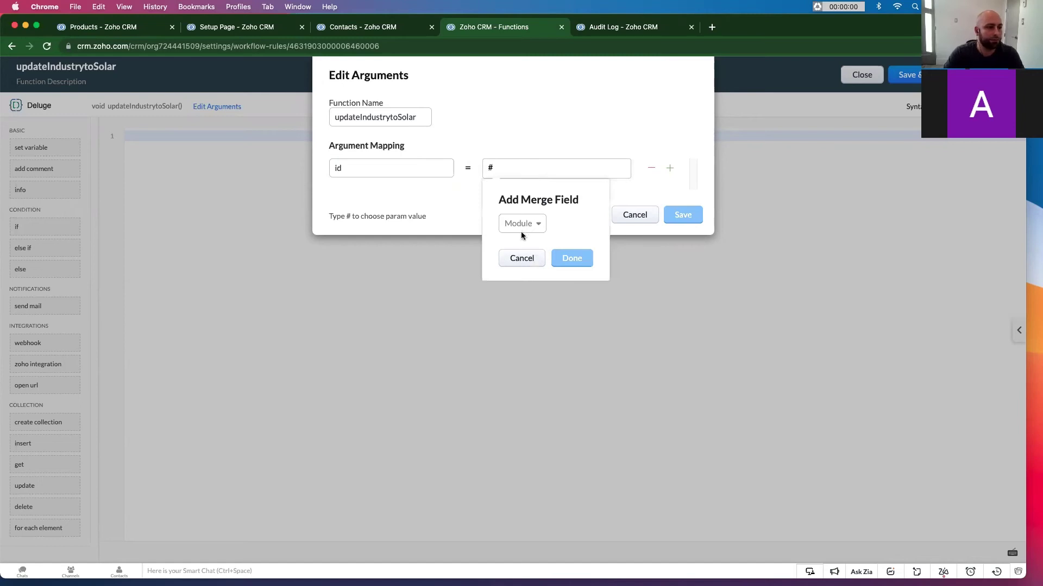
left_click(521, 232)
left_click(554, 268)
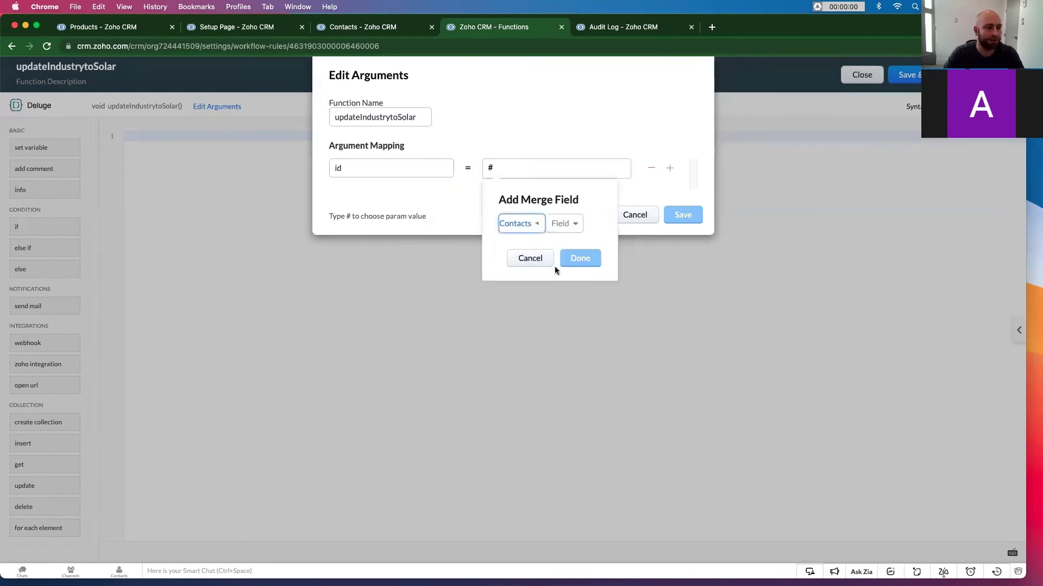
left_click(564, 223)
left_click(592, 270)
left_click(594, 257)
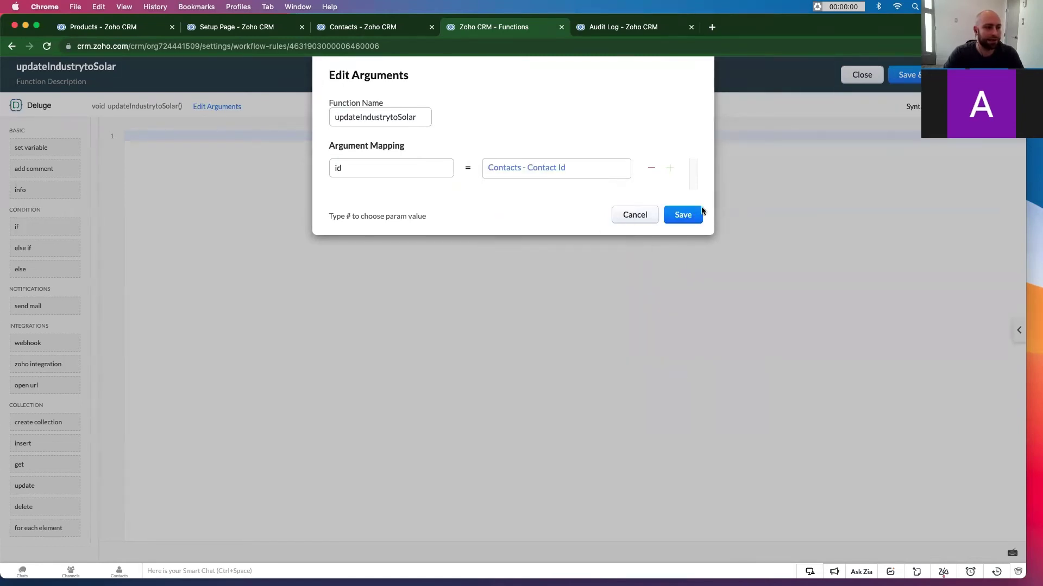
left_click(700, 213)
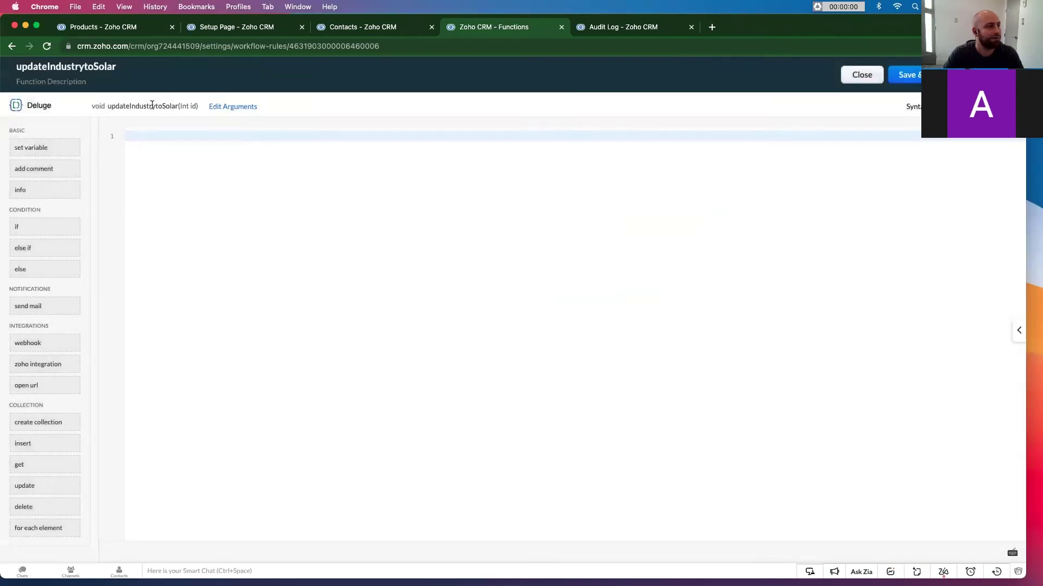
Reopen the argument settings to check the id argument, then close without changes
left_click(233, 106)
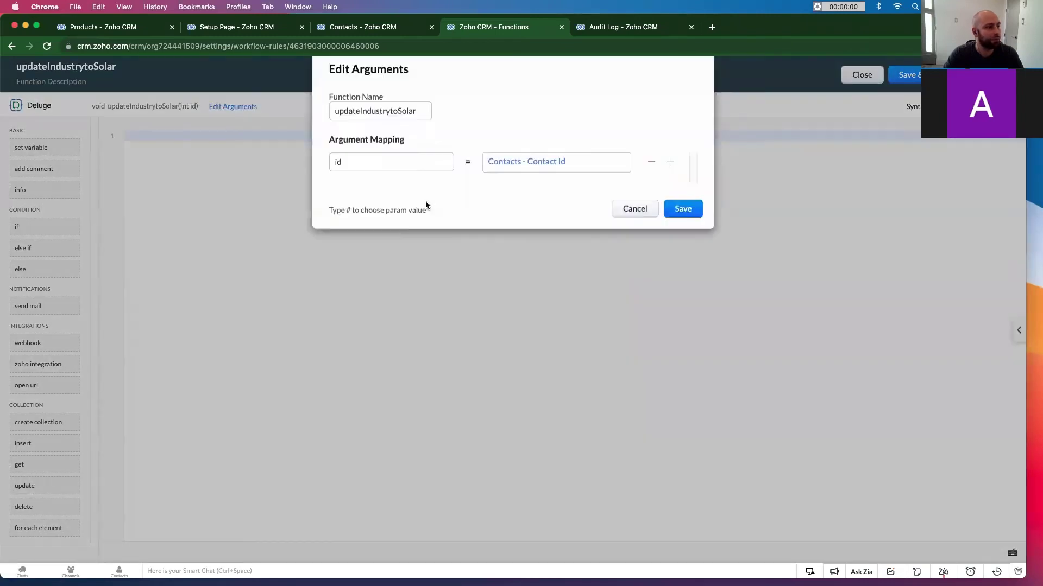
left_click(350, 165)
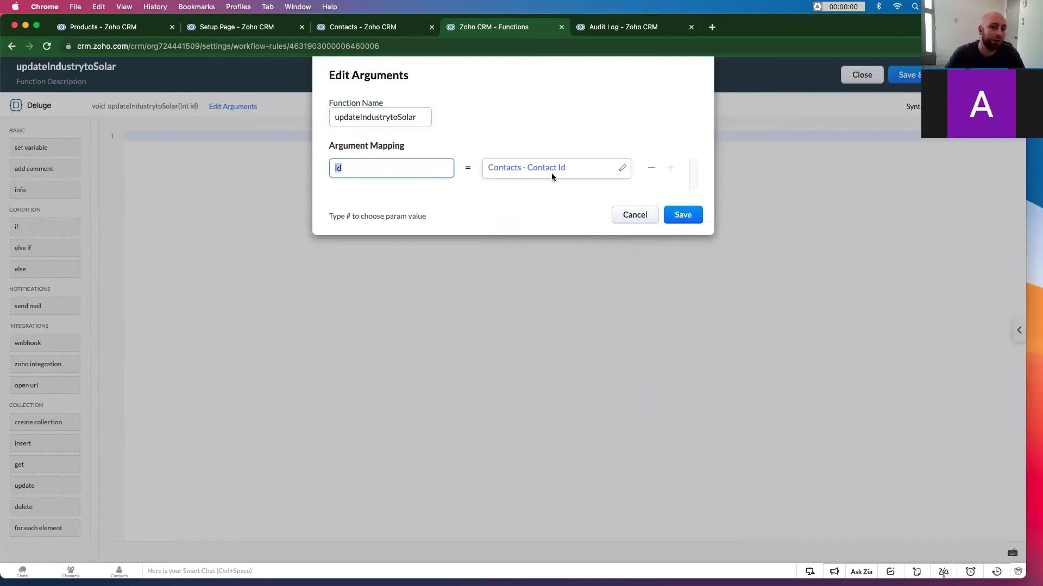
left_click(453, 177)
left_click(237, 135)
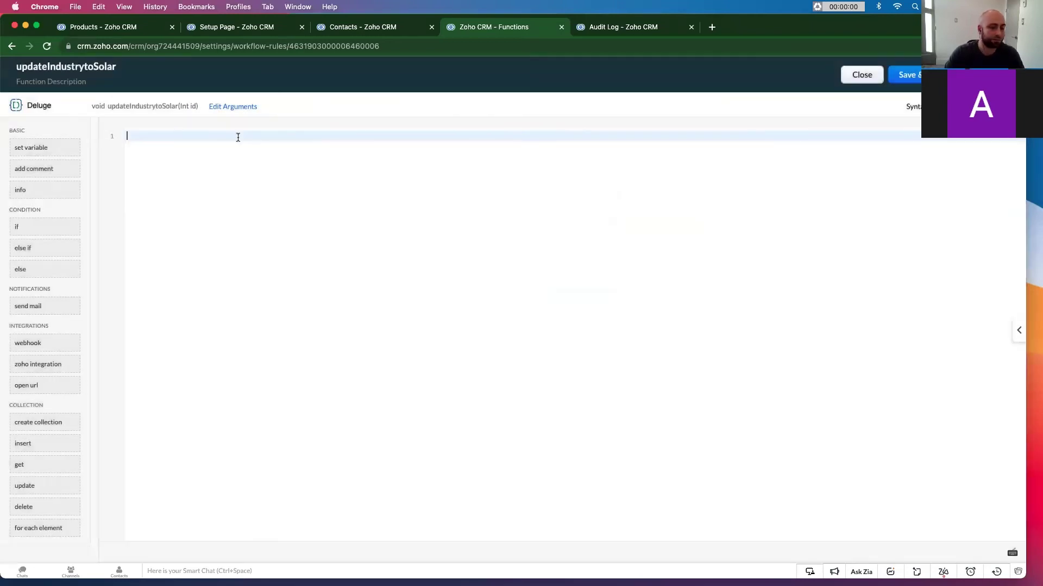
Script info id.get("data"); and test-run the function, which fails on an empty value
type("info ")
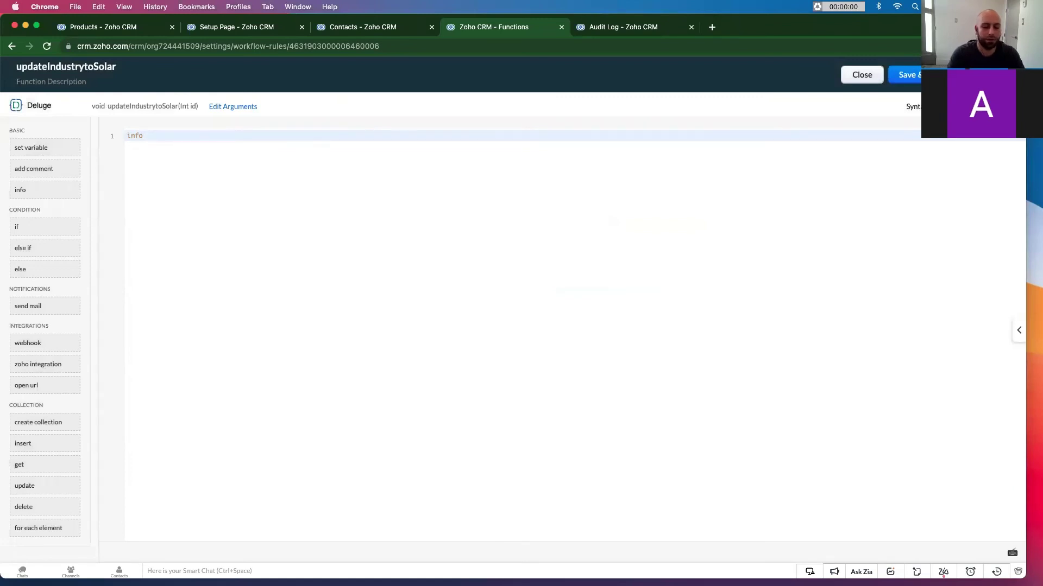
type("id;")
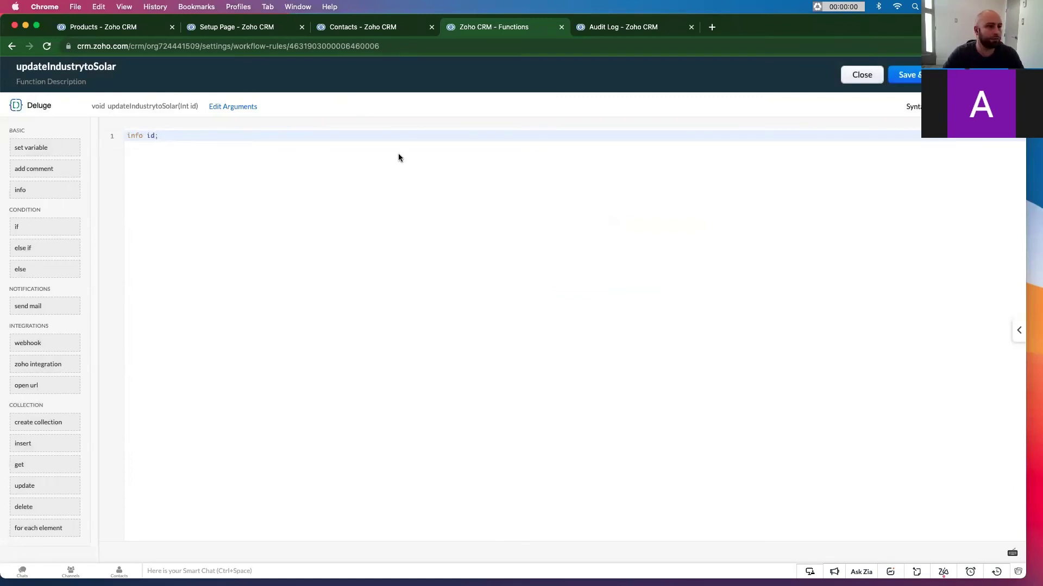
key("super+s")
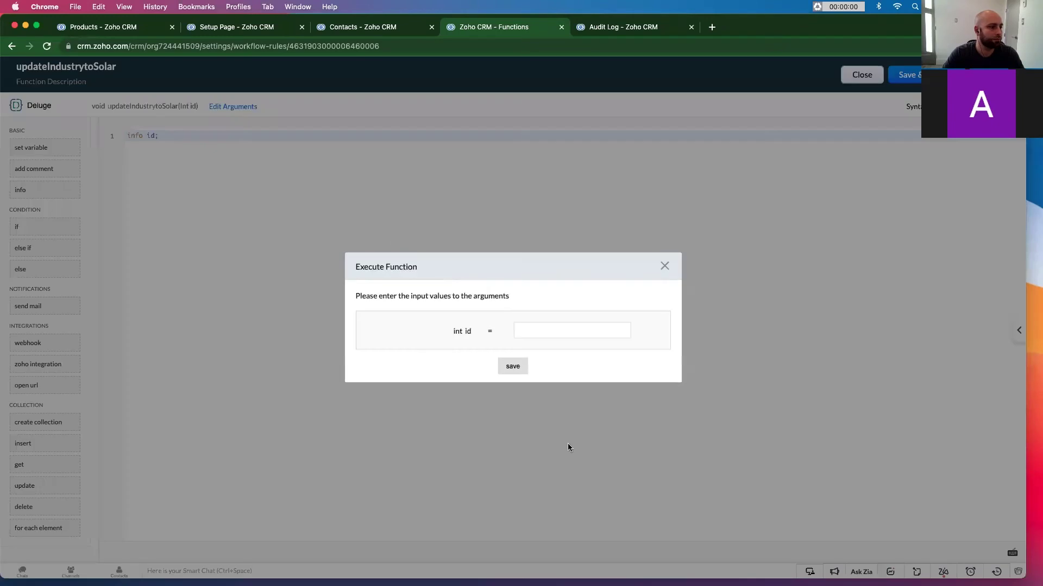
left_click(513, 367)
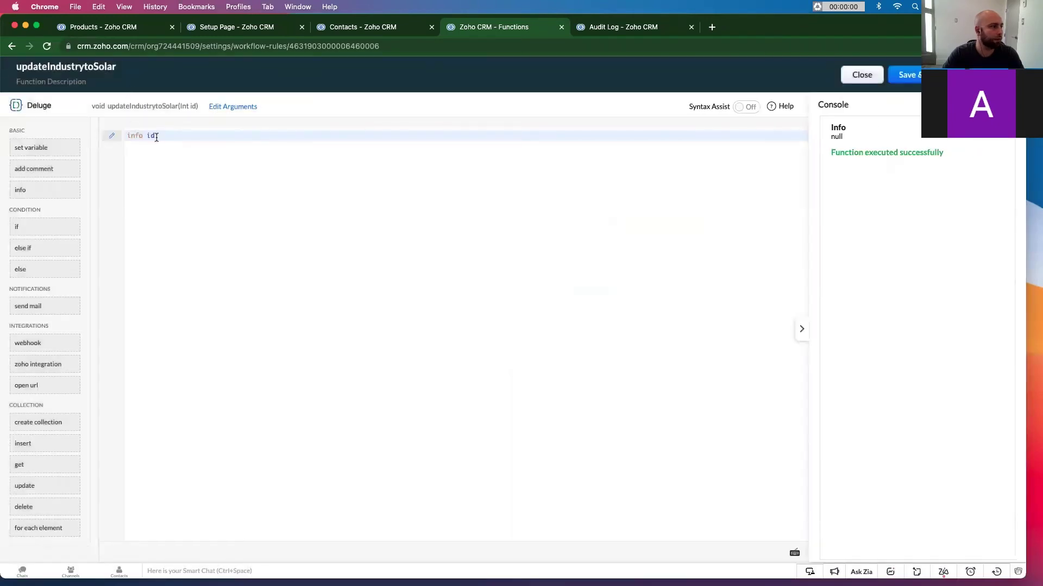
type(".get(\"data")
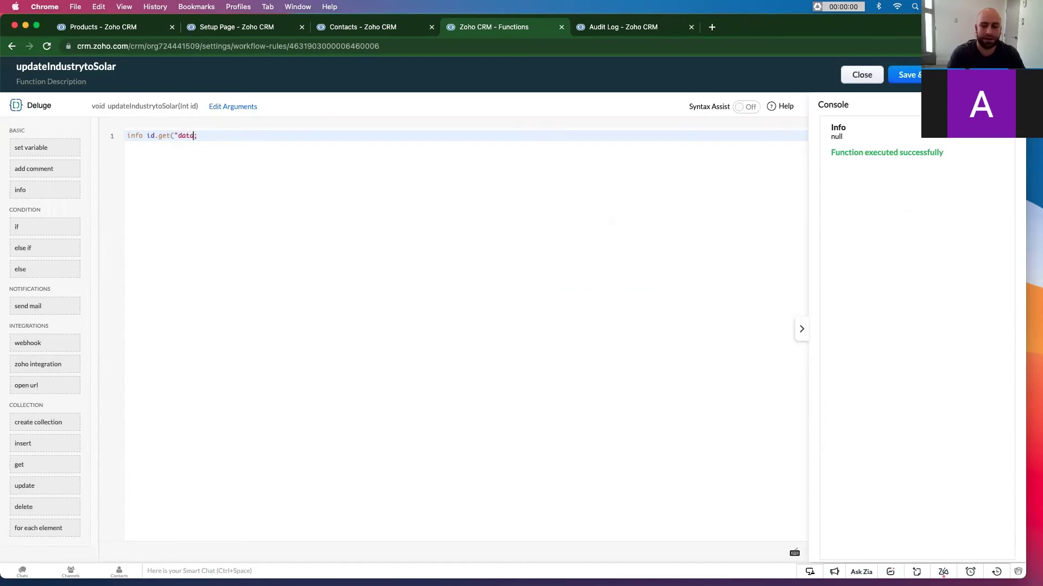
type("\")")
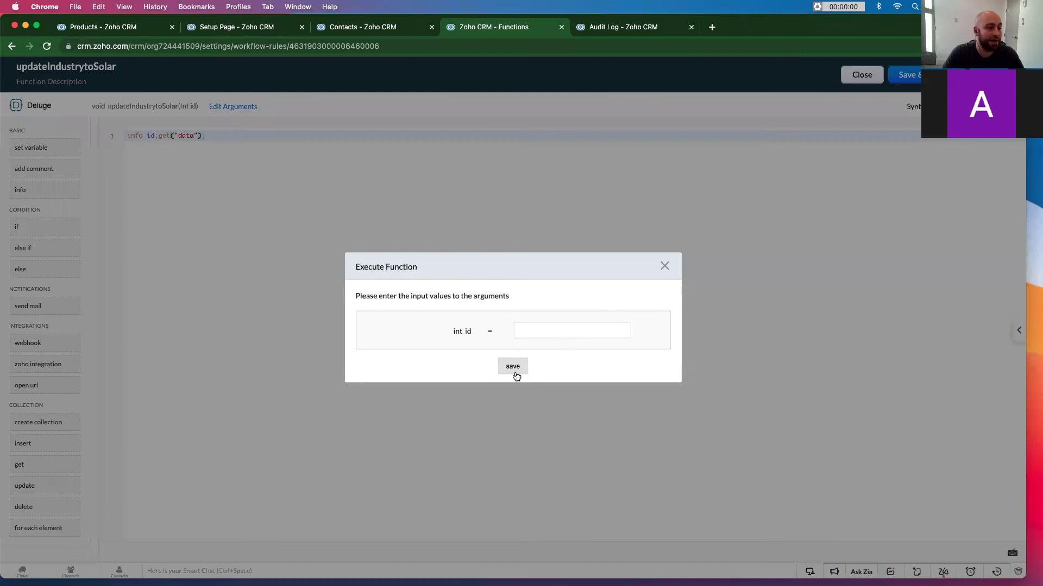
left_click(513, 369)
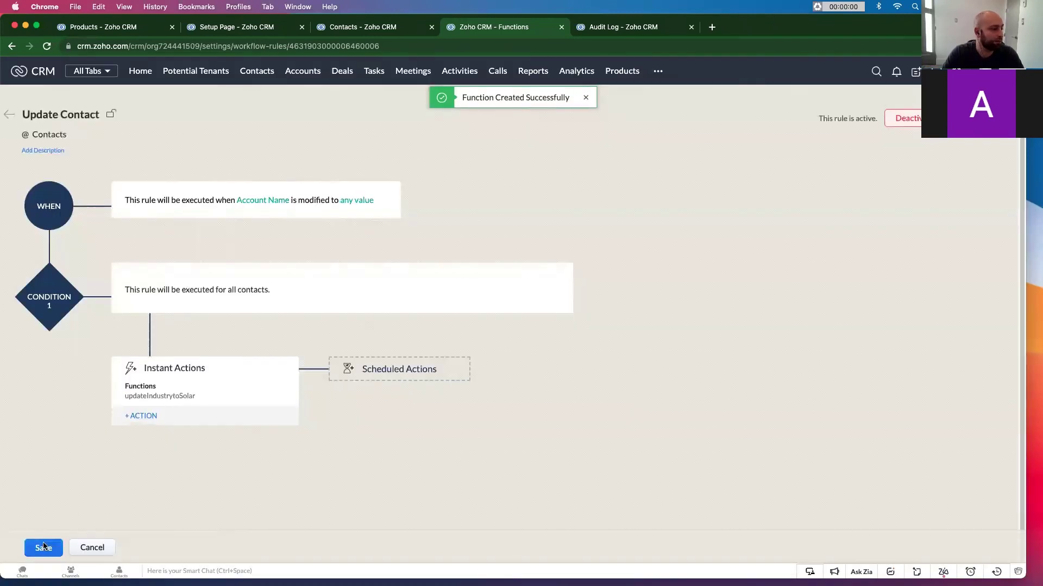
Save updateIndustrytoSolar into the Update Contact rule, reopen the rule, and go to the contact's record
left_click(41, 546)
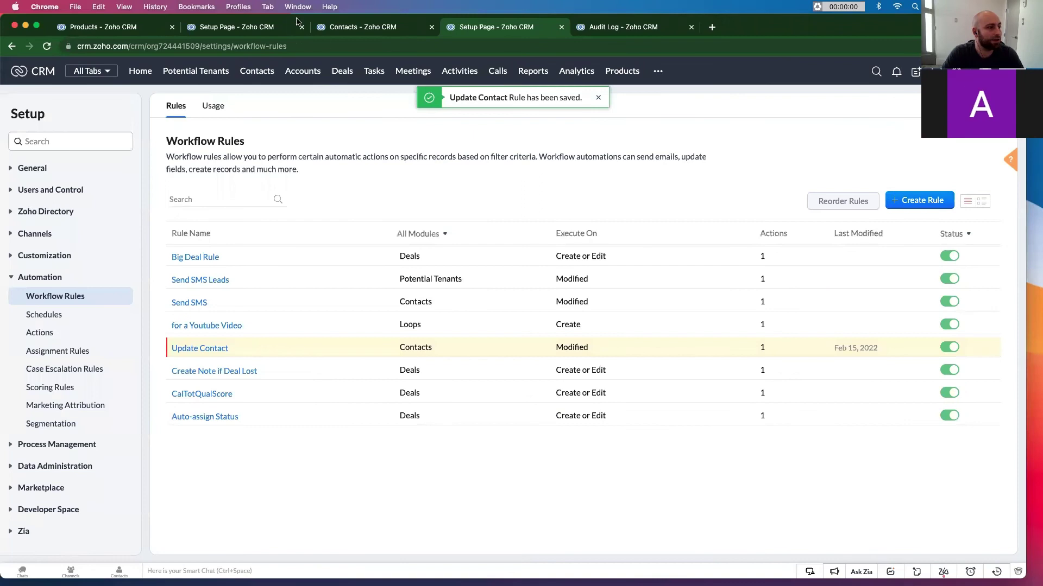
left_click(210, 350)
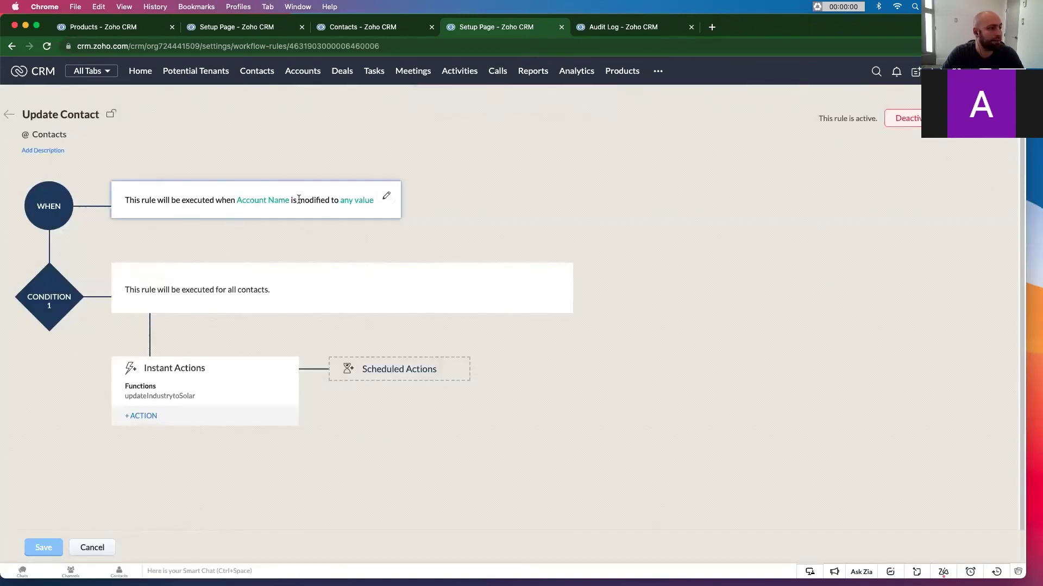
left_click(338, 28)
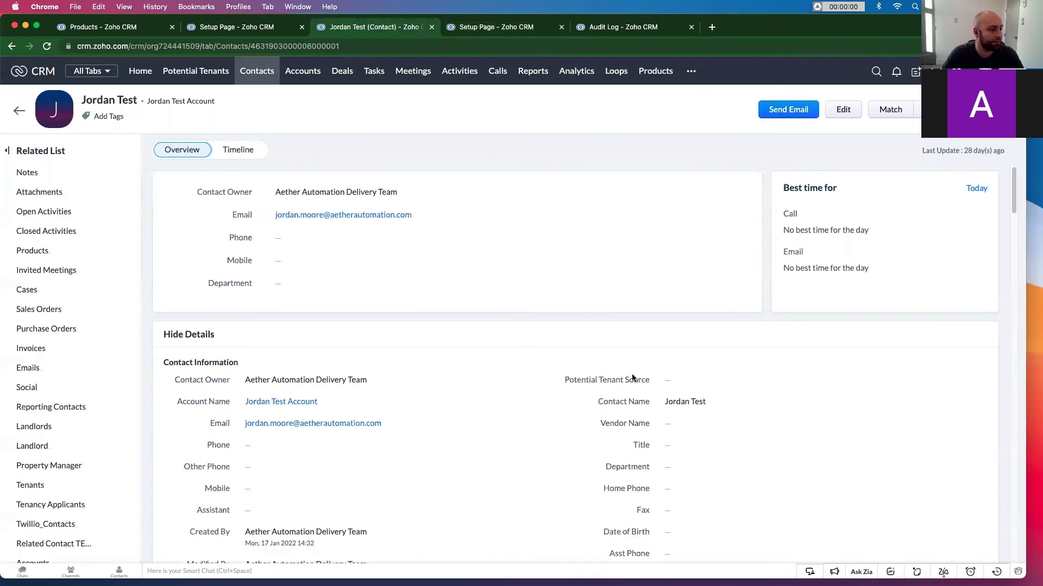
Switch the test contact's Account Name to Aether Automation - Jem, check its Timeline, and return to the rule
left_click(303, 402)
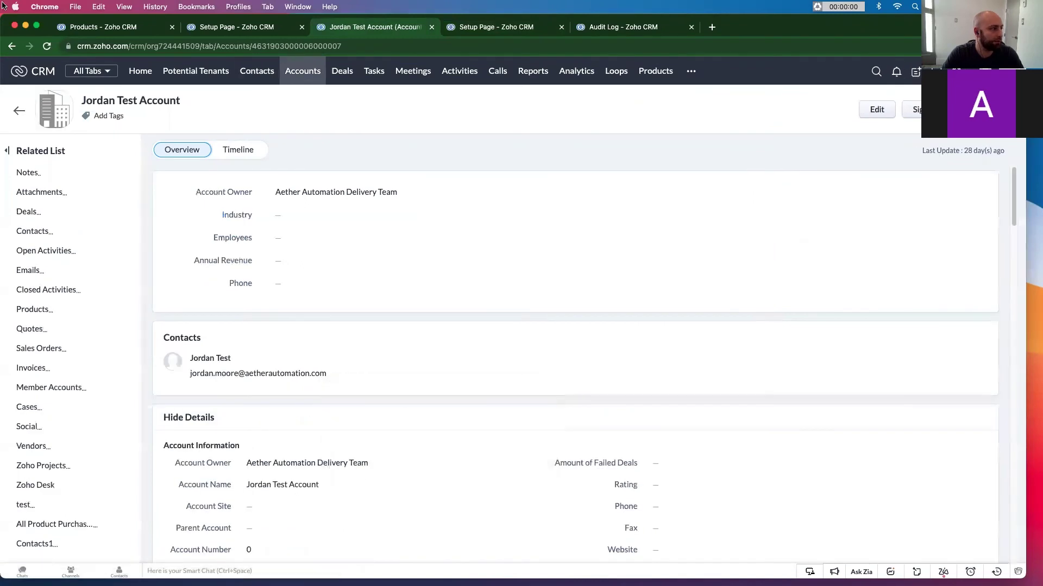
left_click(12, 46)
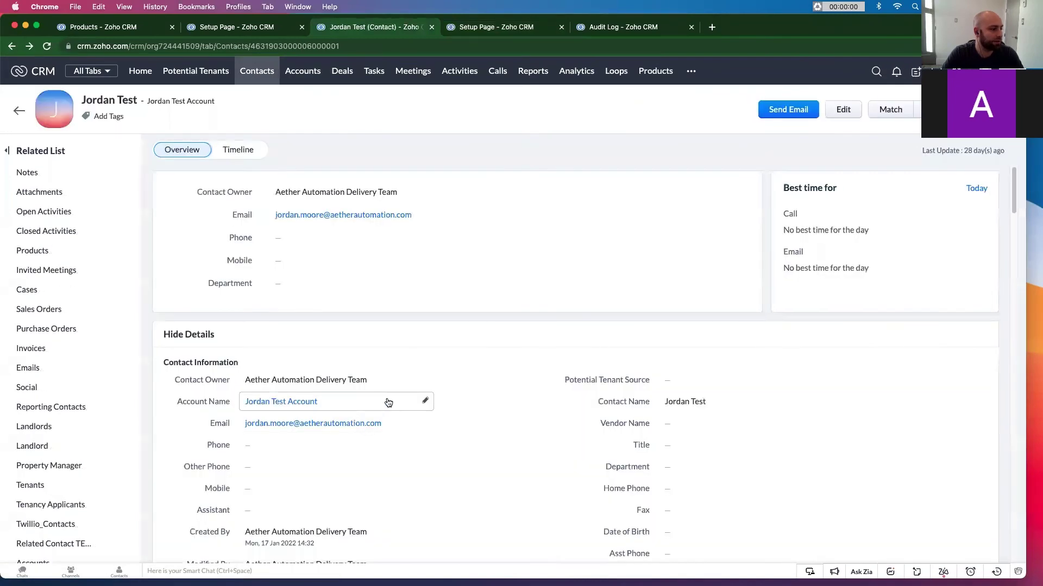
left_click(429, 402)
left_click(334, 403)
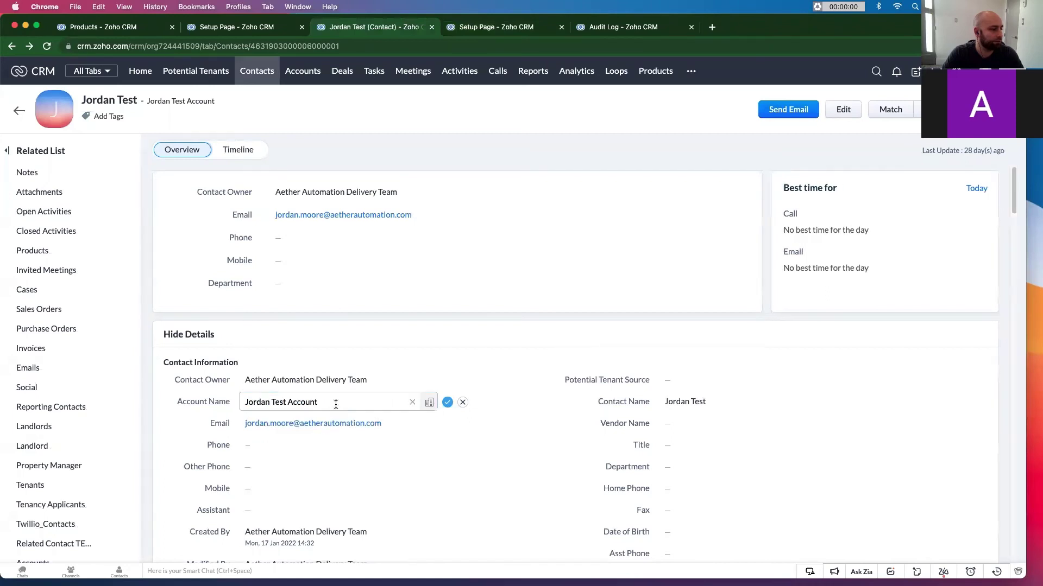
triple_click(334, 403)
type("test")
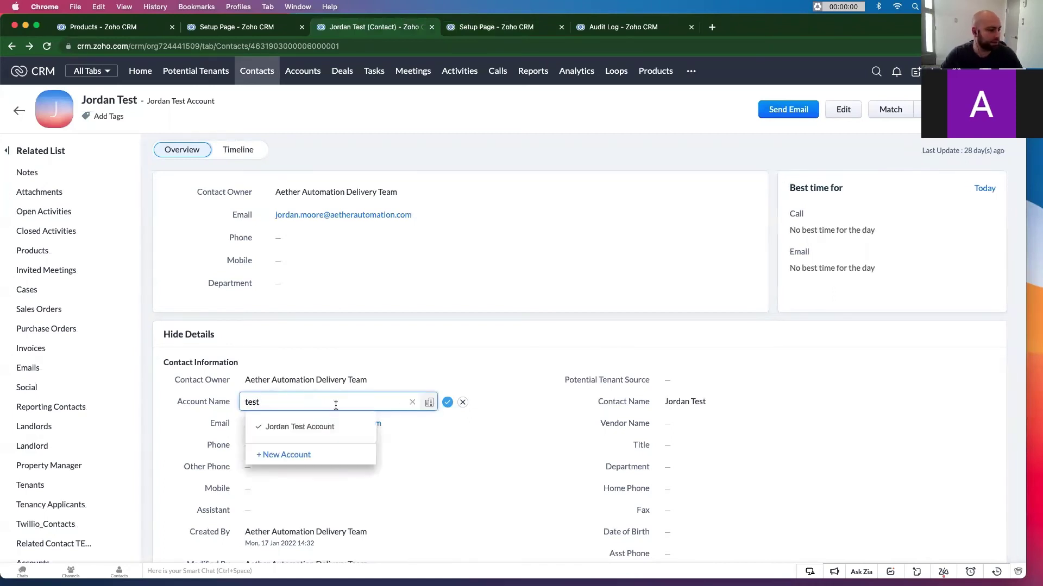
key("BackSpace")
key("BackSpace")
key("BackSpace")
key("BackSpace")
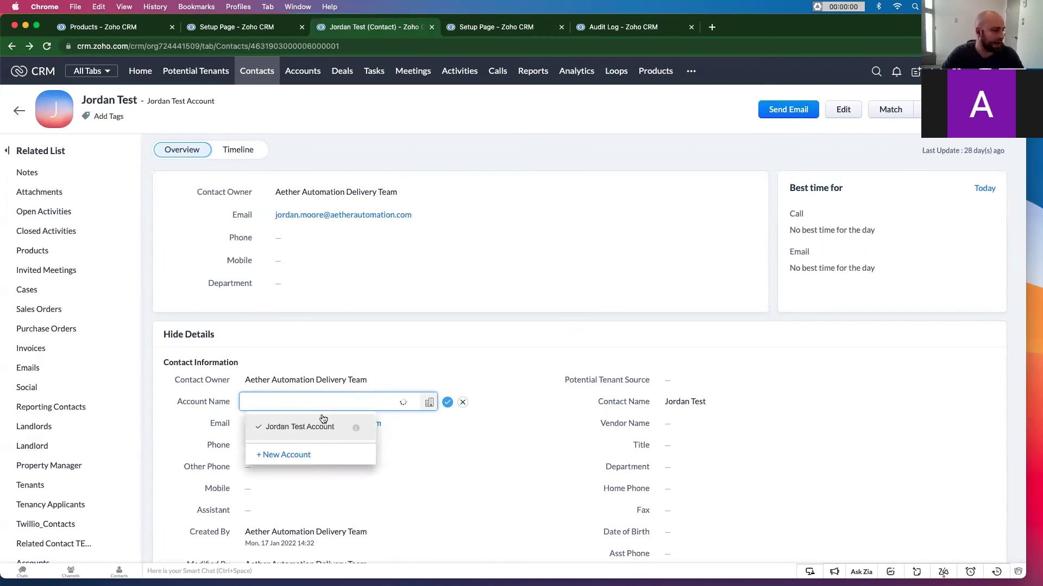
left_click(308, 427)
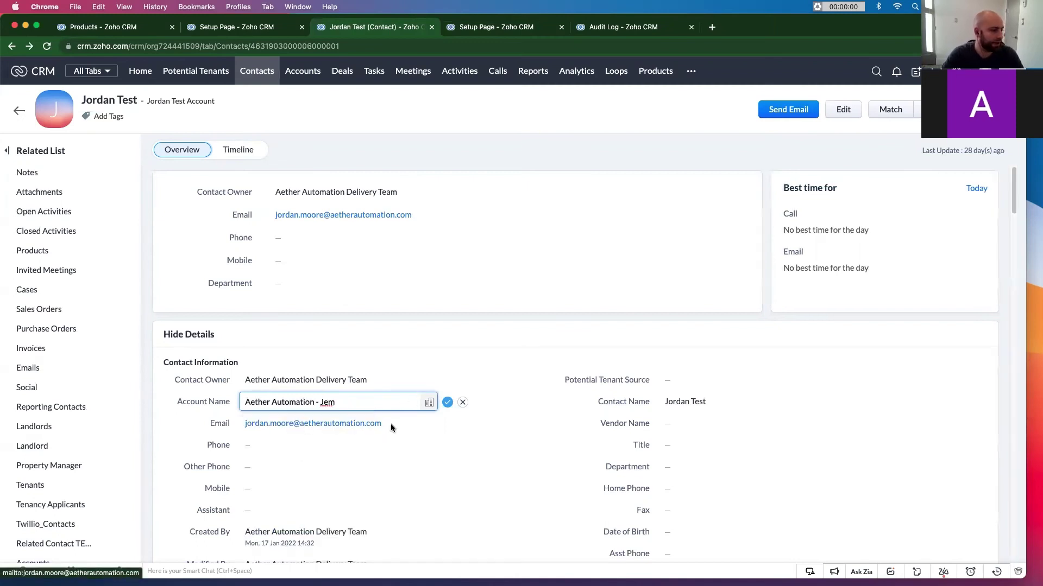
left_click(447, 402)
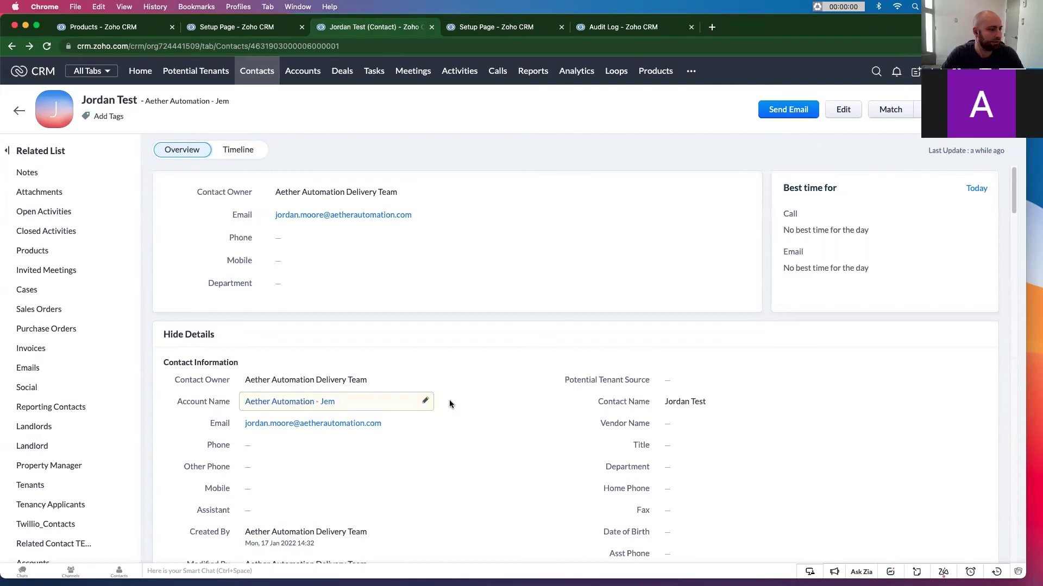
left_click(238, 149)
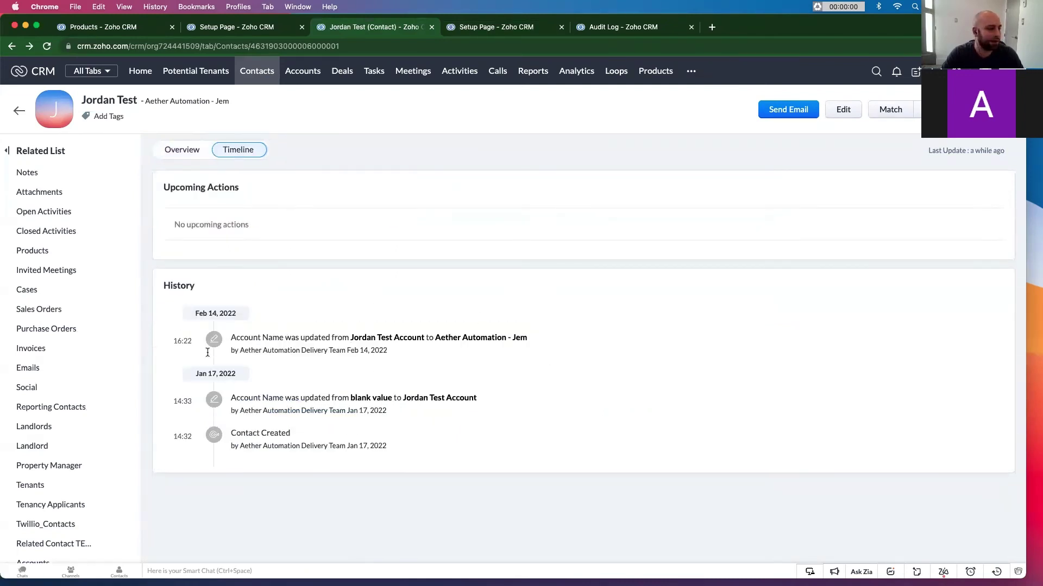
left_click(482, 30)
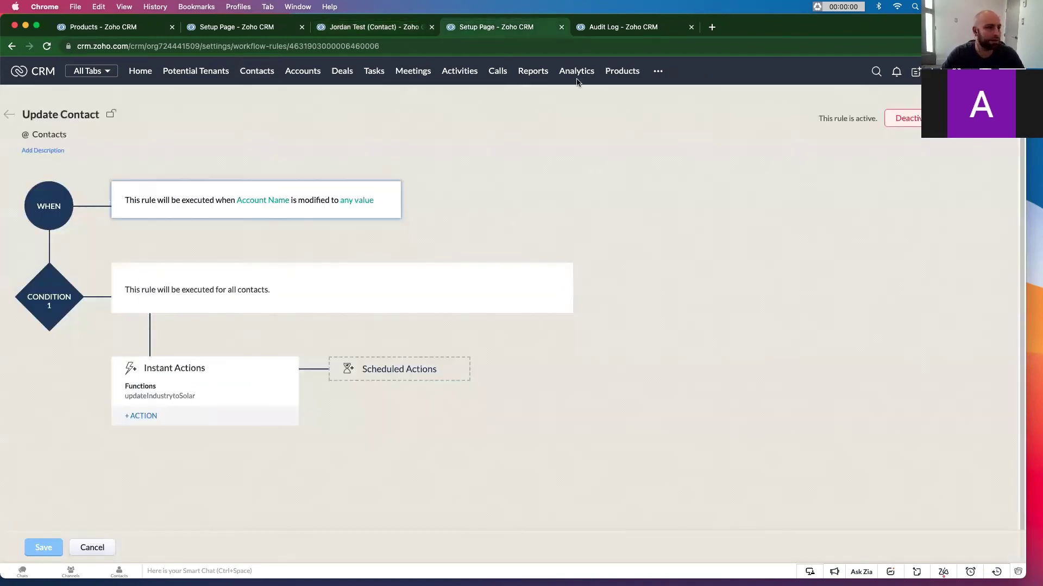
Read the Update Contact rule's single failure, an argument type mismatch, then return to Workflow Rules
left_click(8, 116)
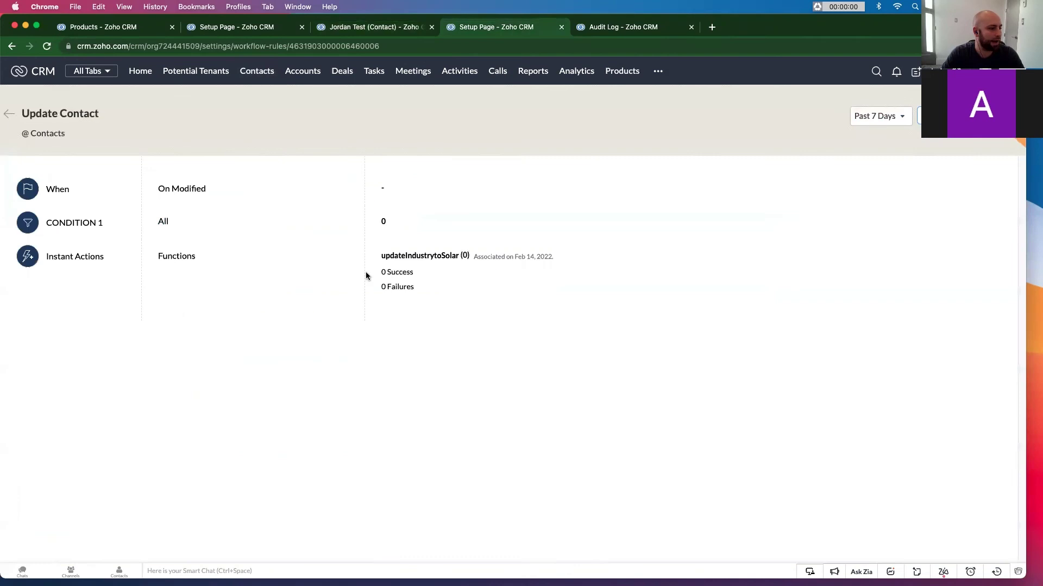
left_click(11, 114)
left_click(196, 349)
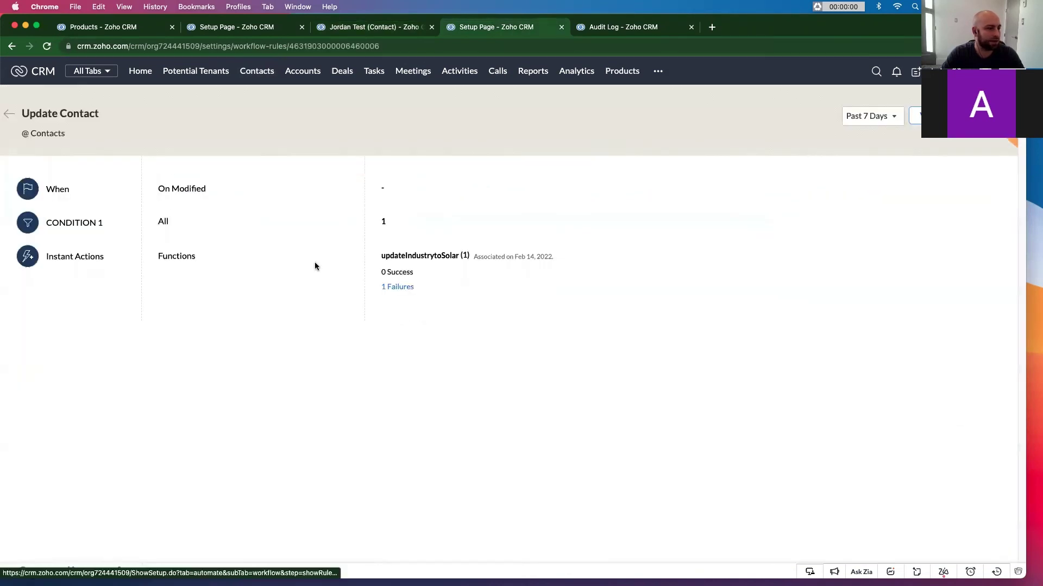
left_click(387, 290)
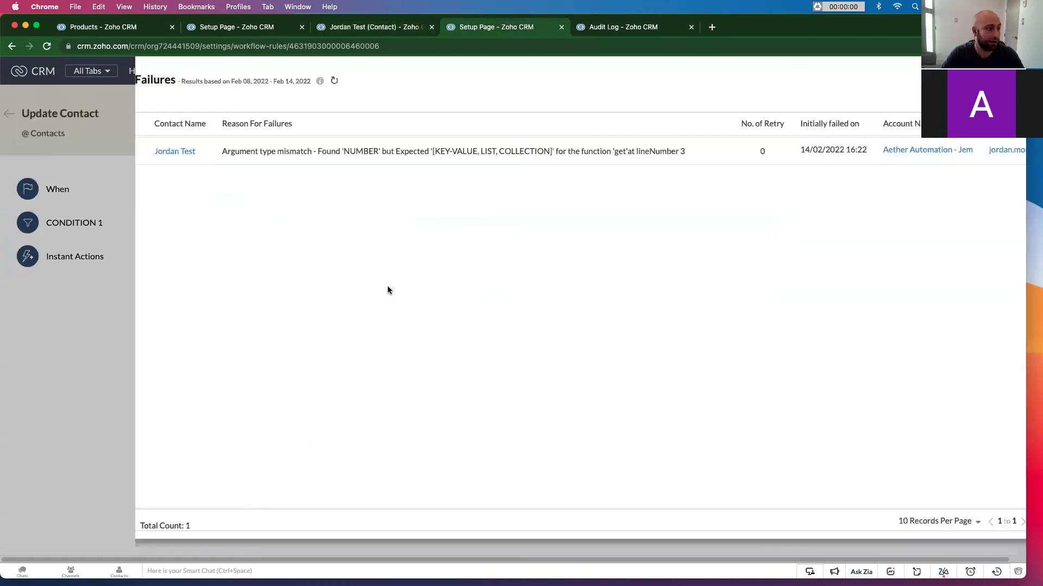
left_click_drag(220, 151, 446, 152)
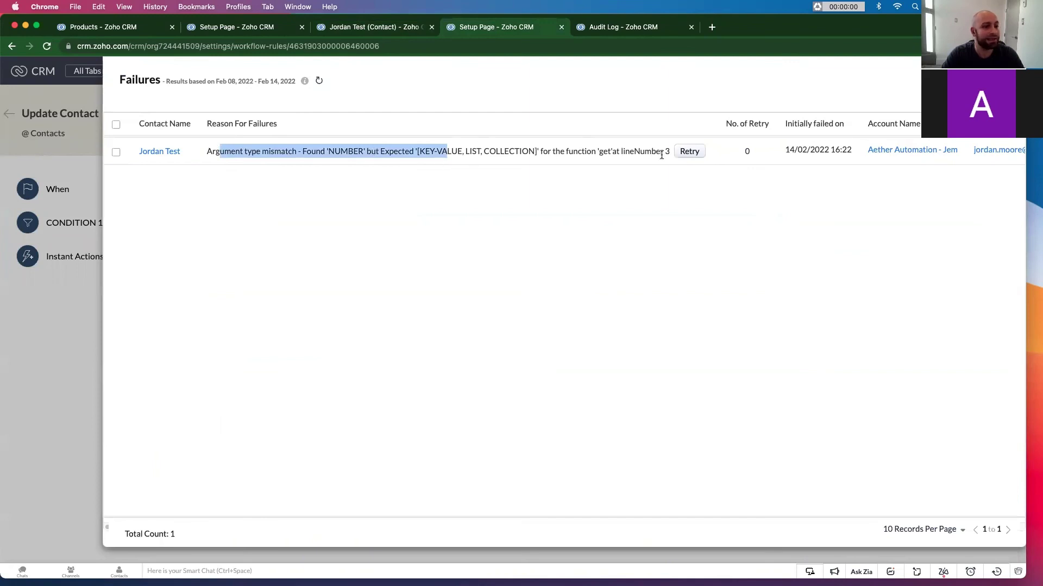
left_click(806, 83)
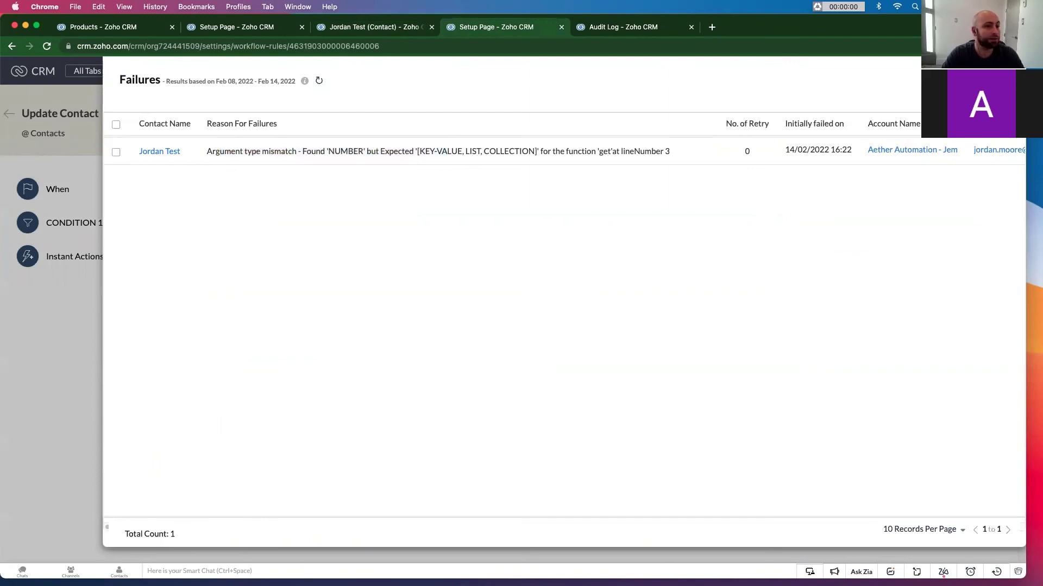
left_click(15, 185)
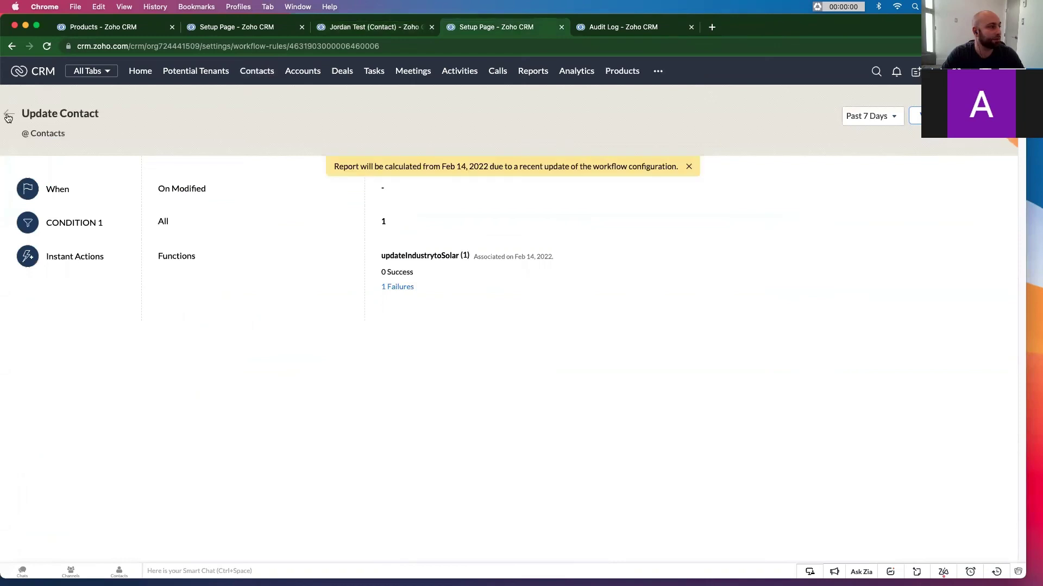
left_click(9, 118)
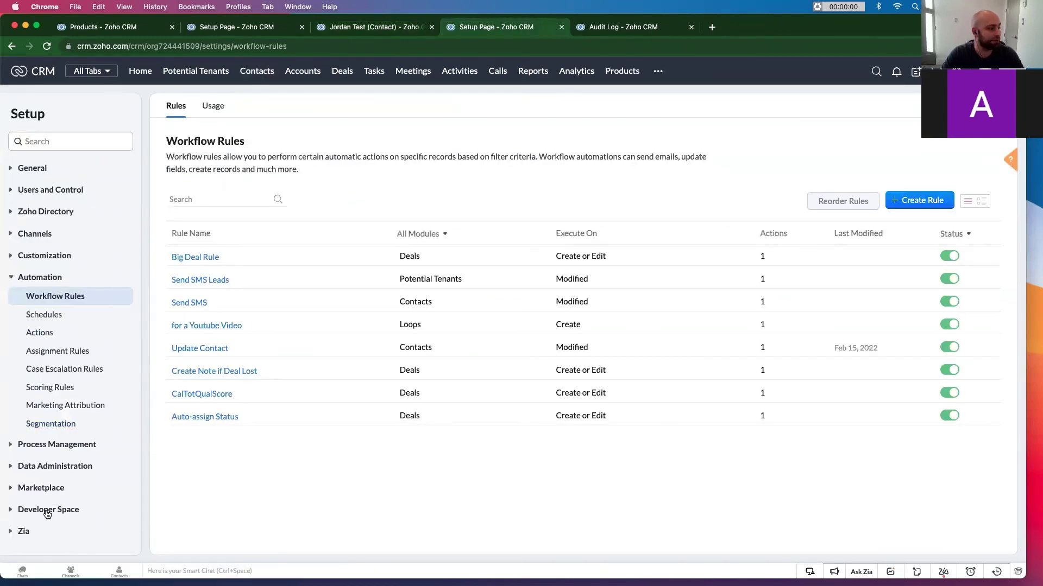
Show the failed updateIndustrytoSolar run under Developer Space Functions Failures, then revisit the contact's record
left_click(48, 511)
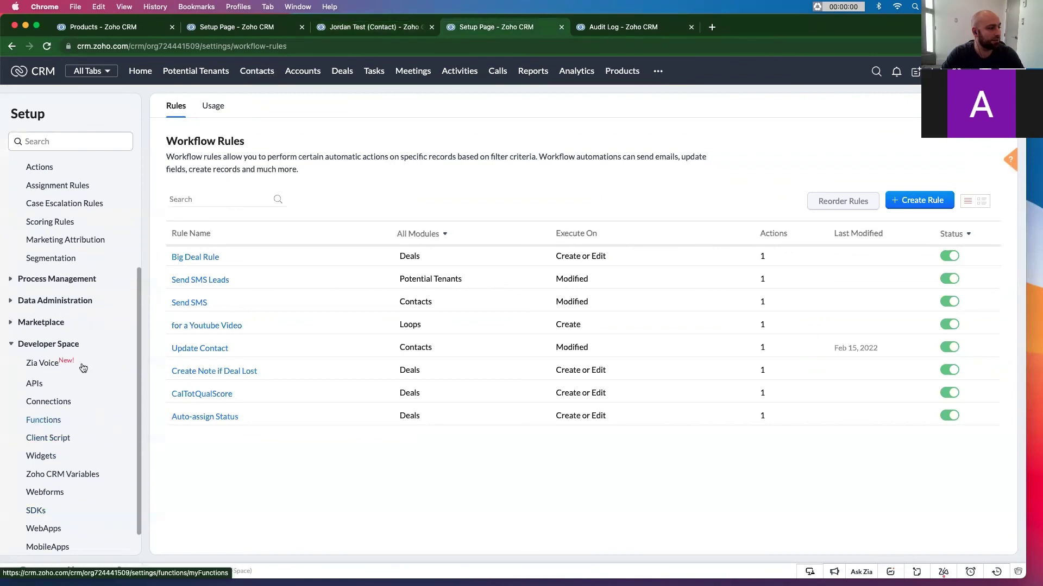
left_click(343, 106)
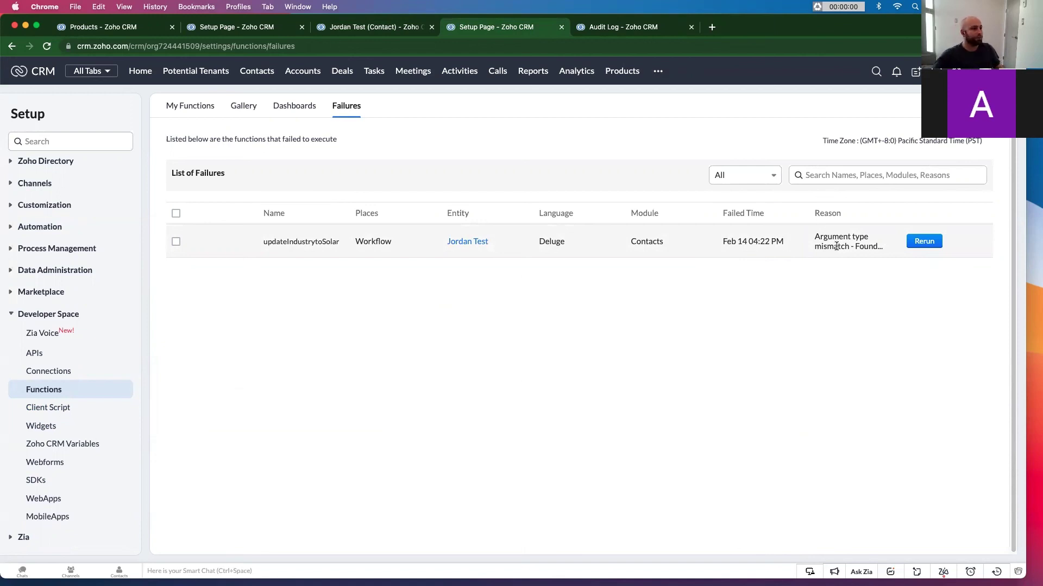
left_click(389, 25)
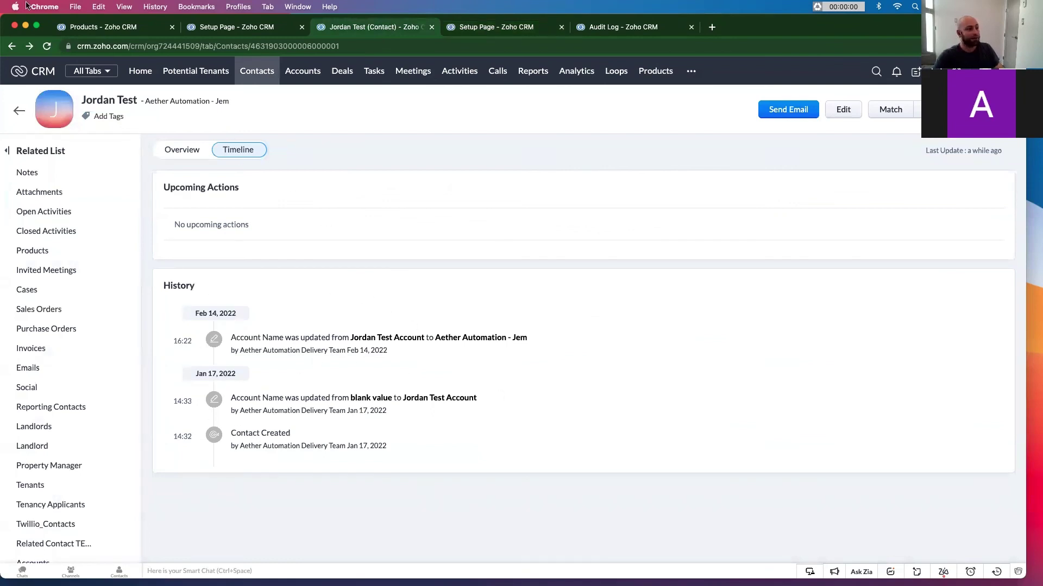
left_click(48, 47)
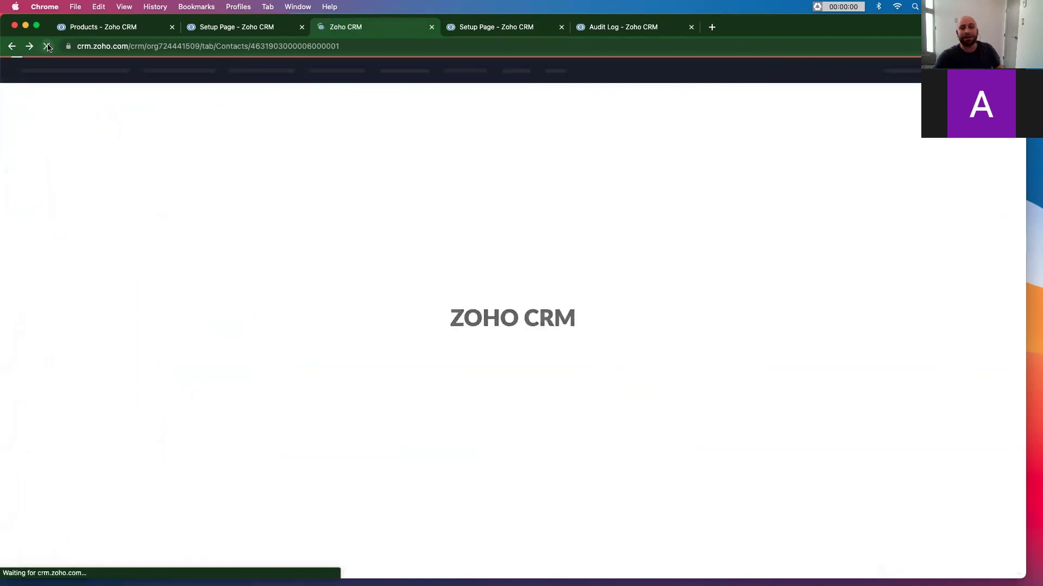